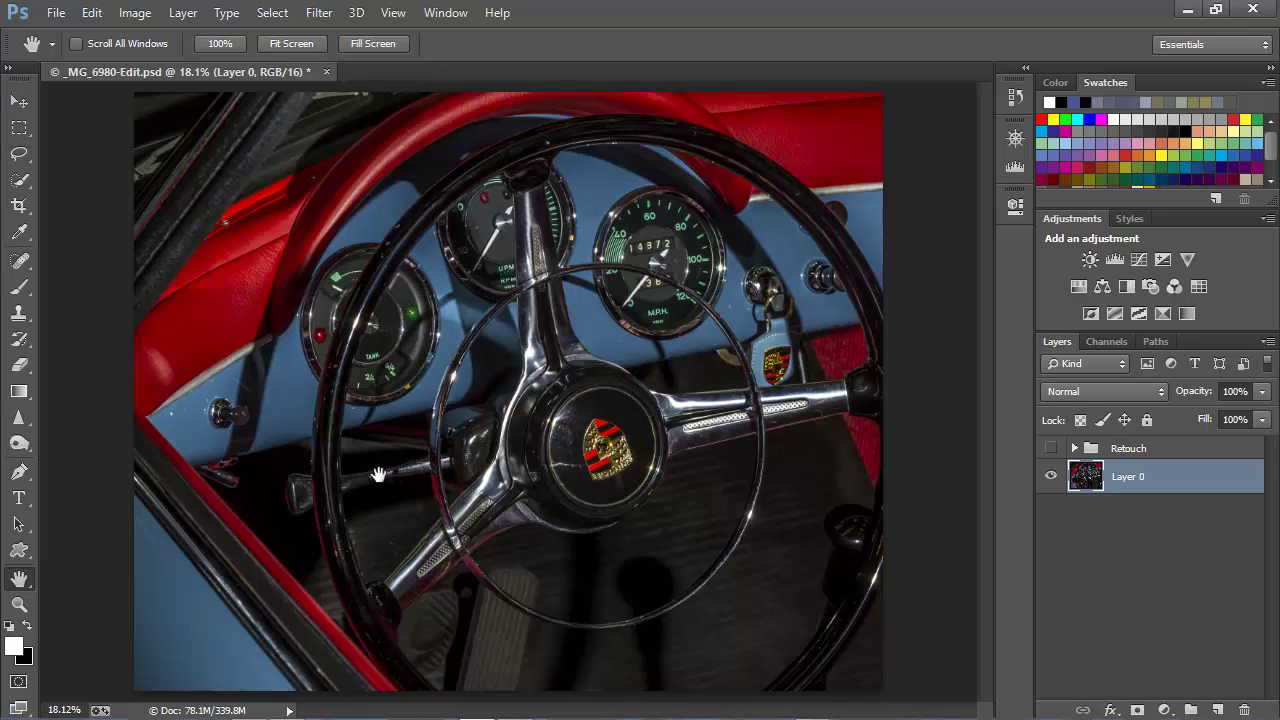
Step: Choose the Spot Healing Brush for retouching the black steering wheel hub around the Porsche crest
click(22, 265)
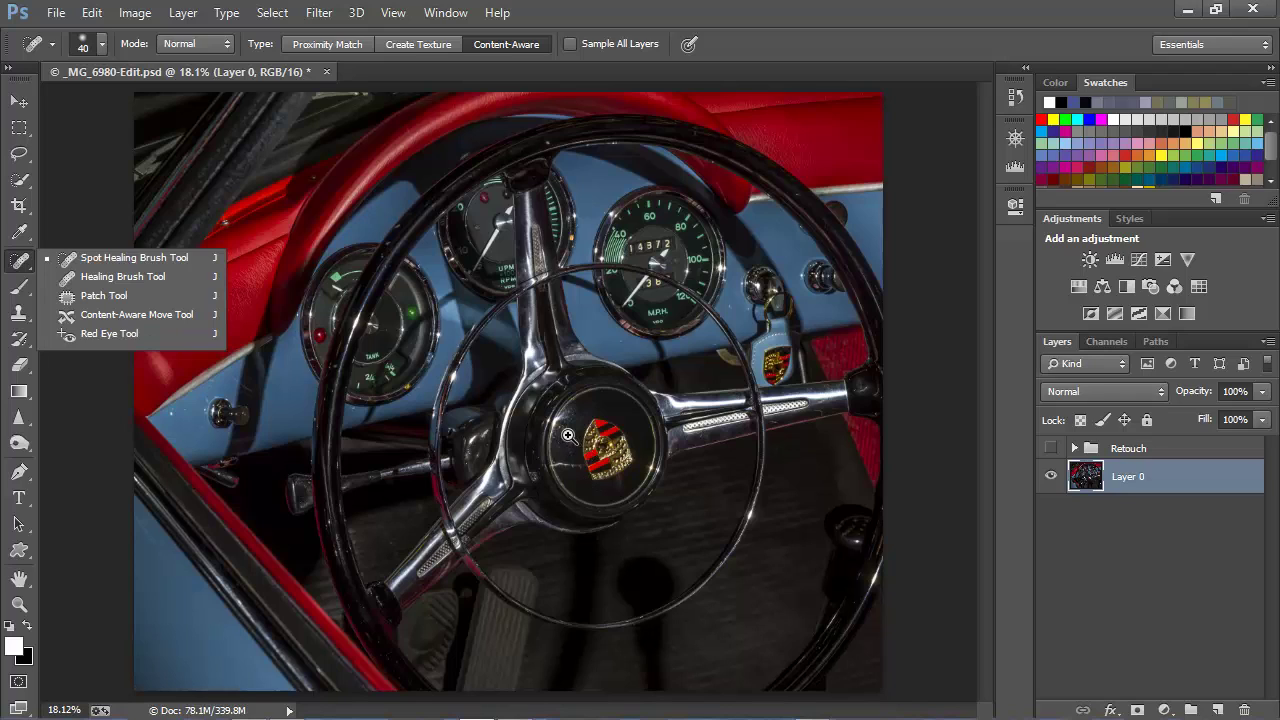
drag(578, 440, 674, 523)
drag(583, 524, 570, 482)
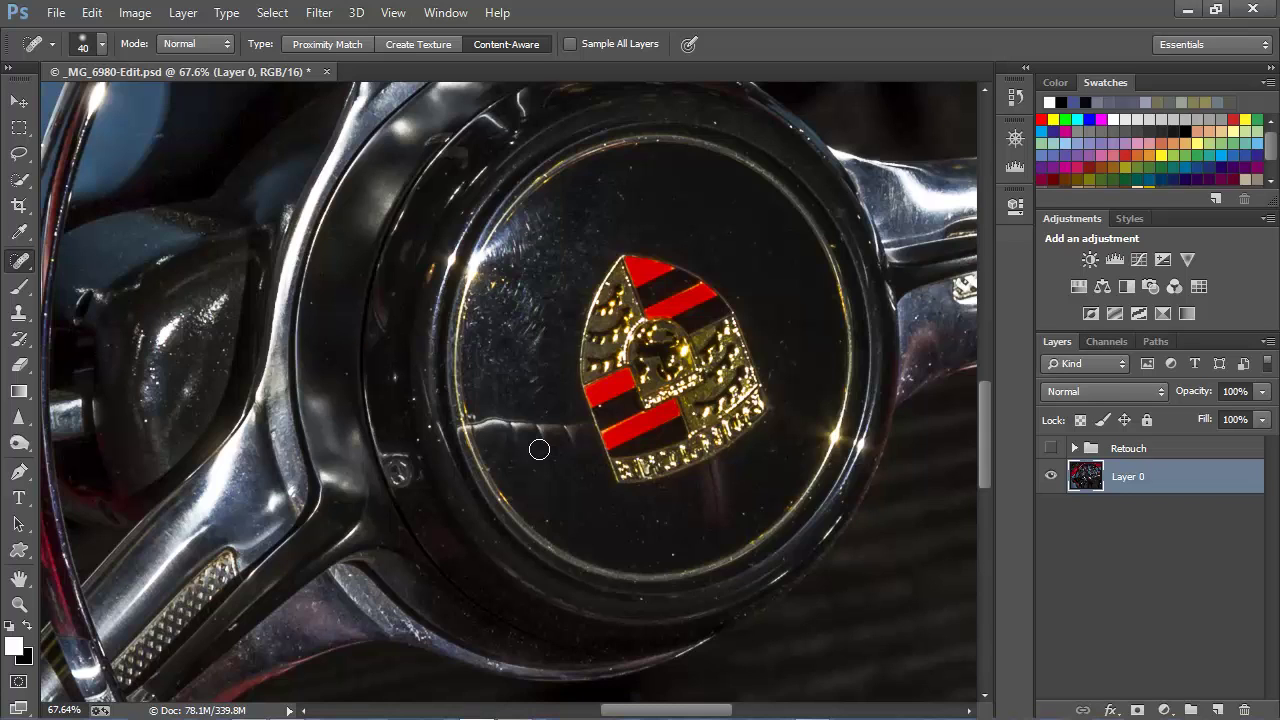
right_click(31, 265)
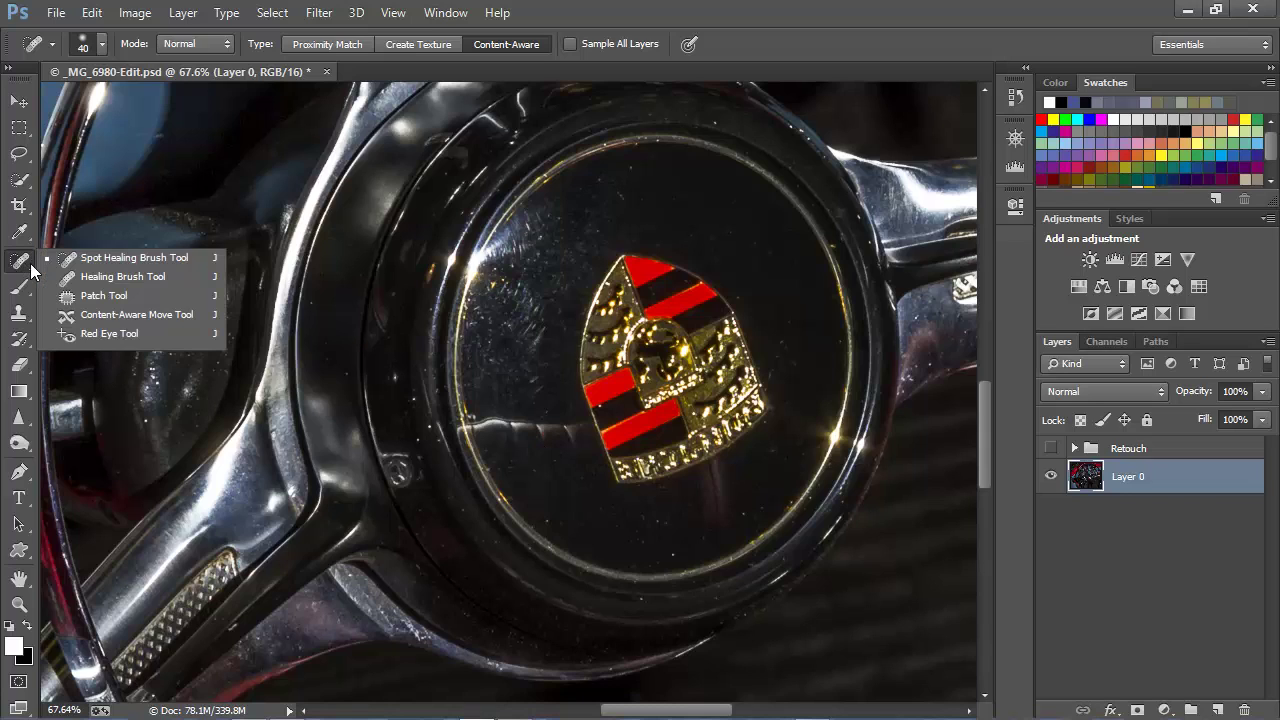
click(135, 262)
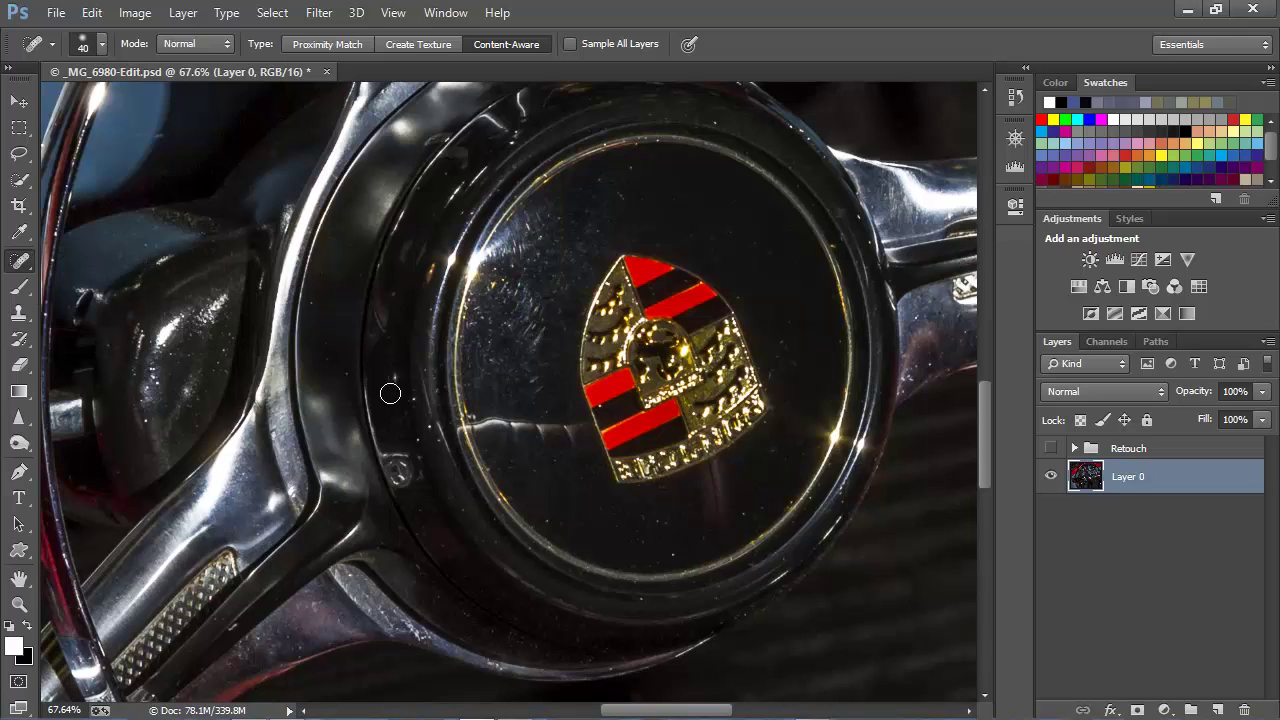
Step: Try to heal a bright speck on the hub's outer black ring directly on Layer 0, and undo it
key(bracketright)
key(bracketleft)
click(393, 376)
key(ctrl+z)
Step: Add a new empty layer directly above Layer 0, below the Retouch group
ctrl+click(478, 466)
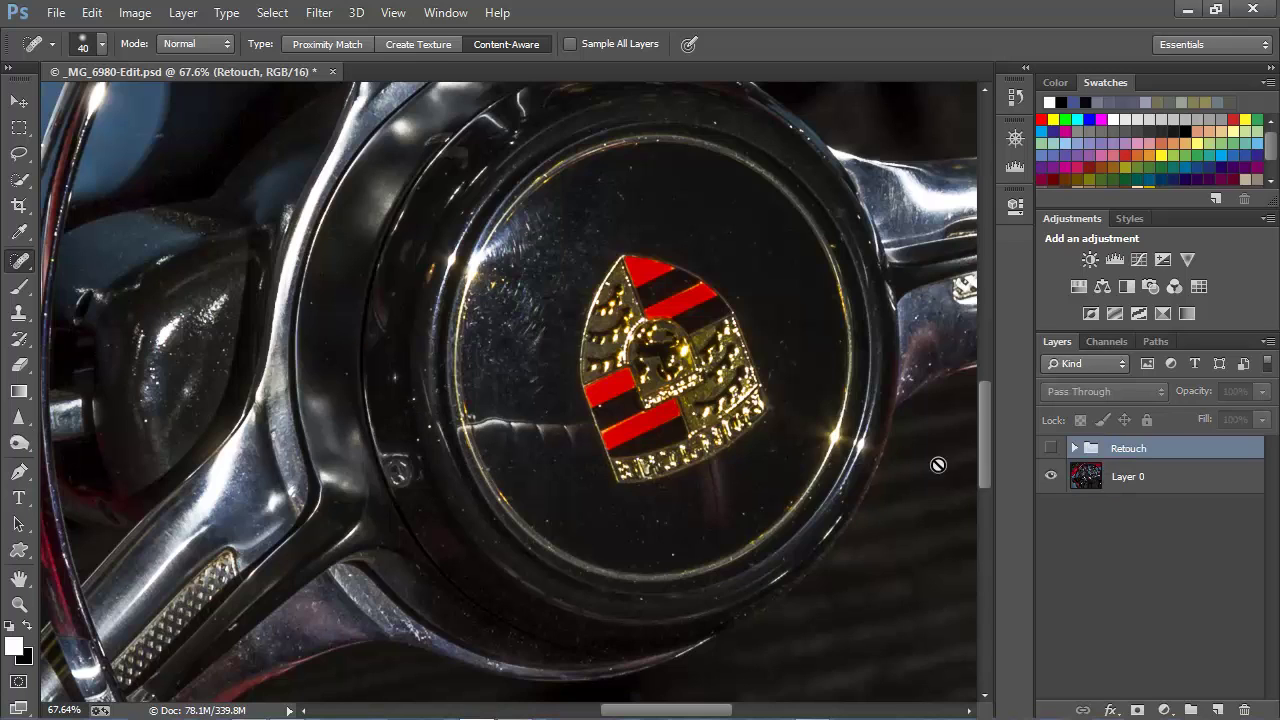
click(1130, 488)
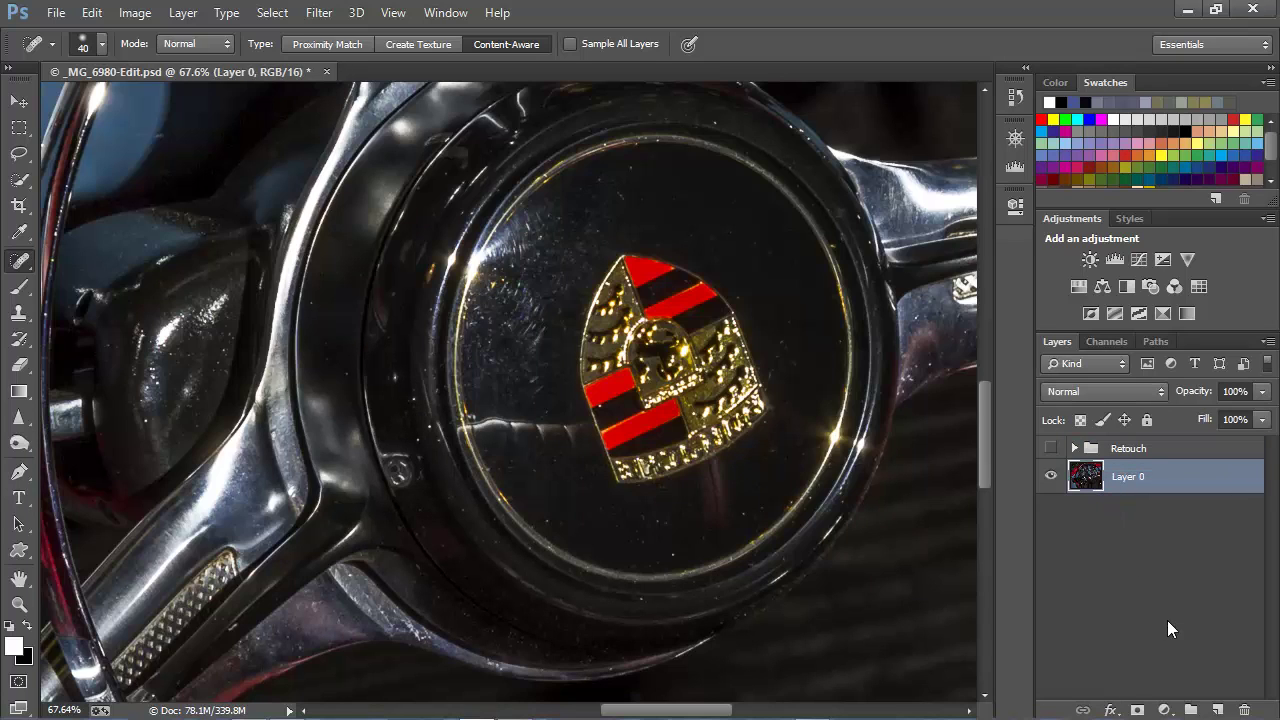
click(1218, 709)
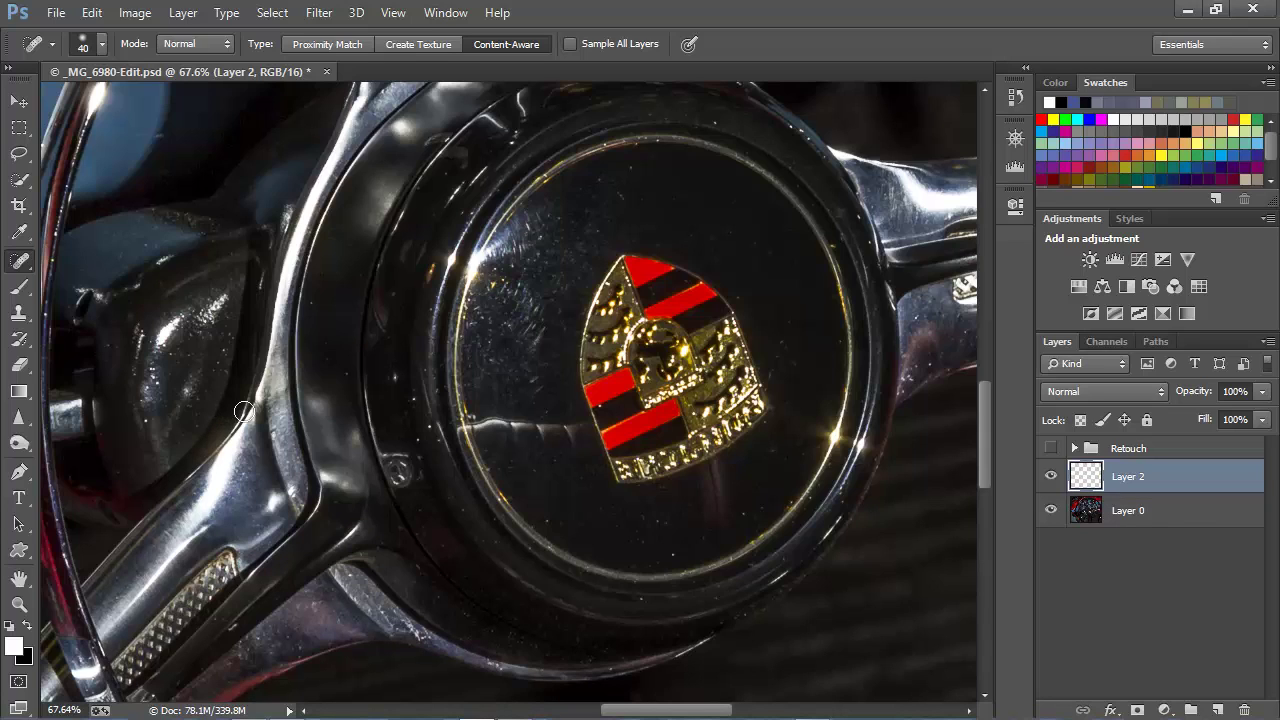
Step: Enable Sample All Layers, heal a speck on the hub's black ring on the new layer, and compare with the layer hidden
click(393, 377)
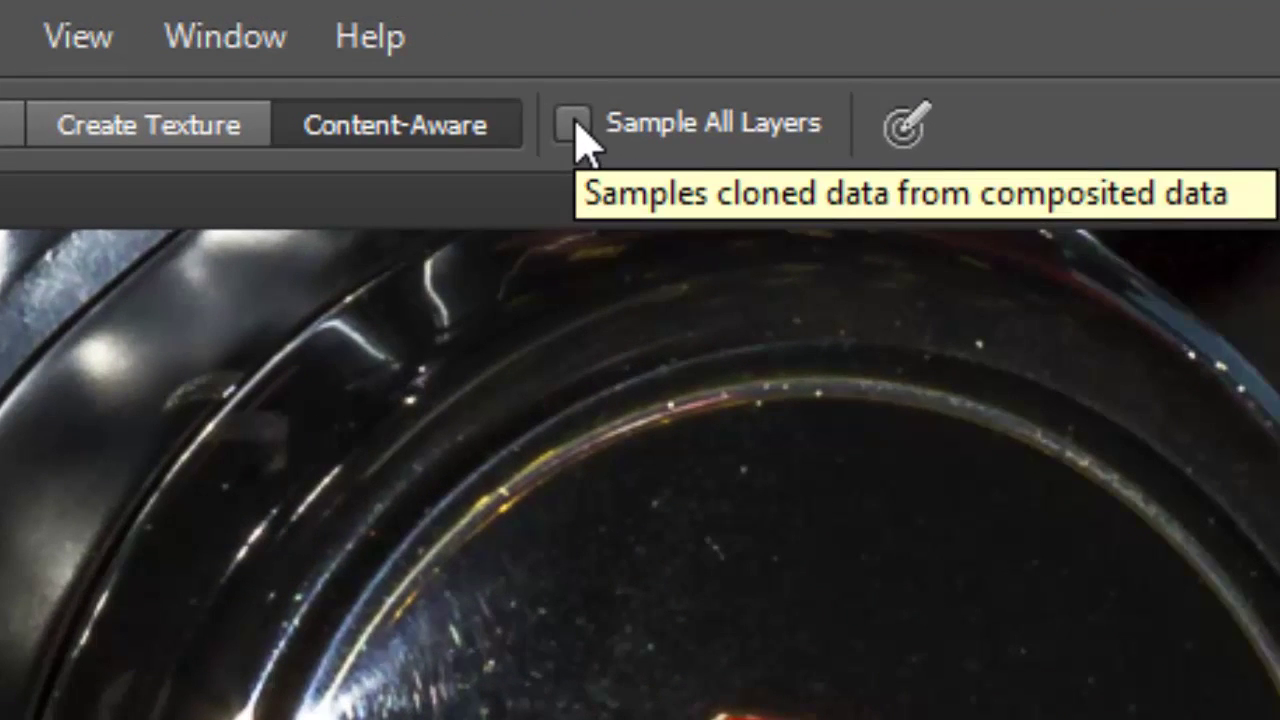
click(574, 125)
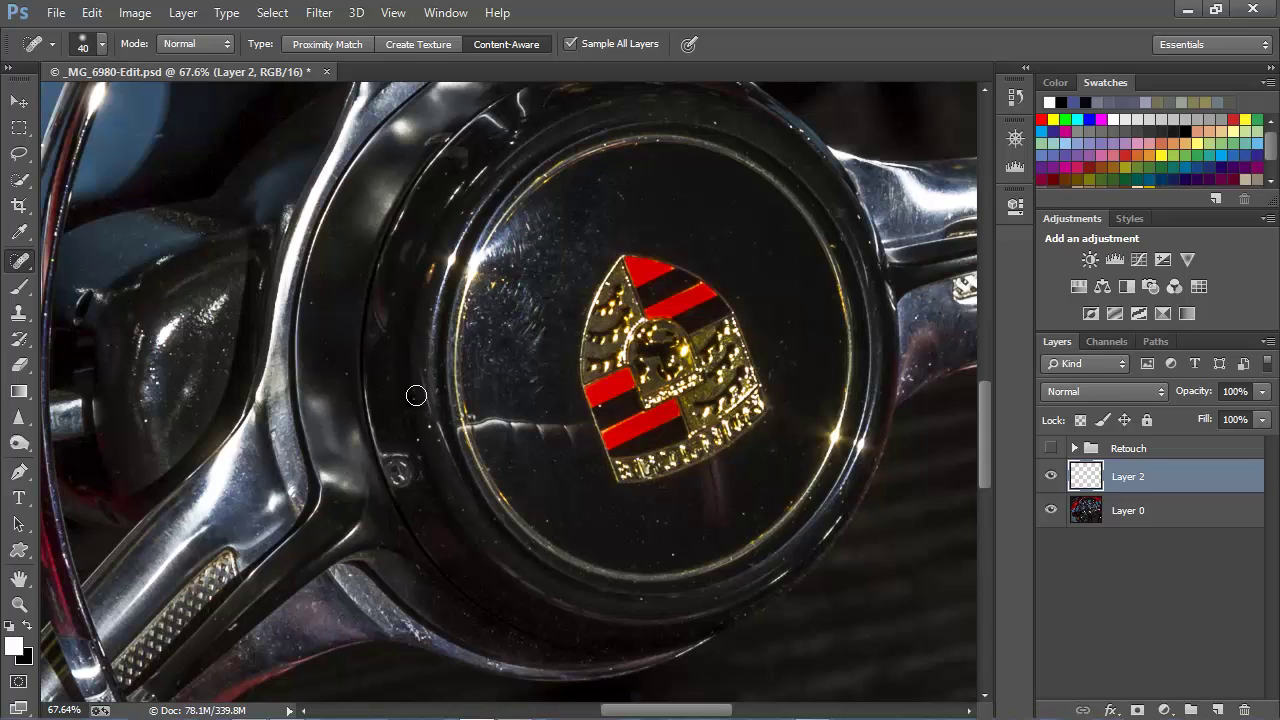
click(417, 456)
click(1051, 477)
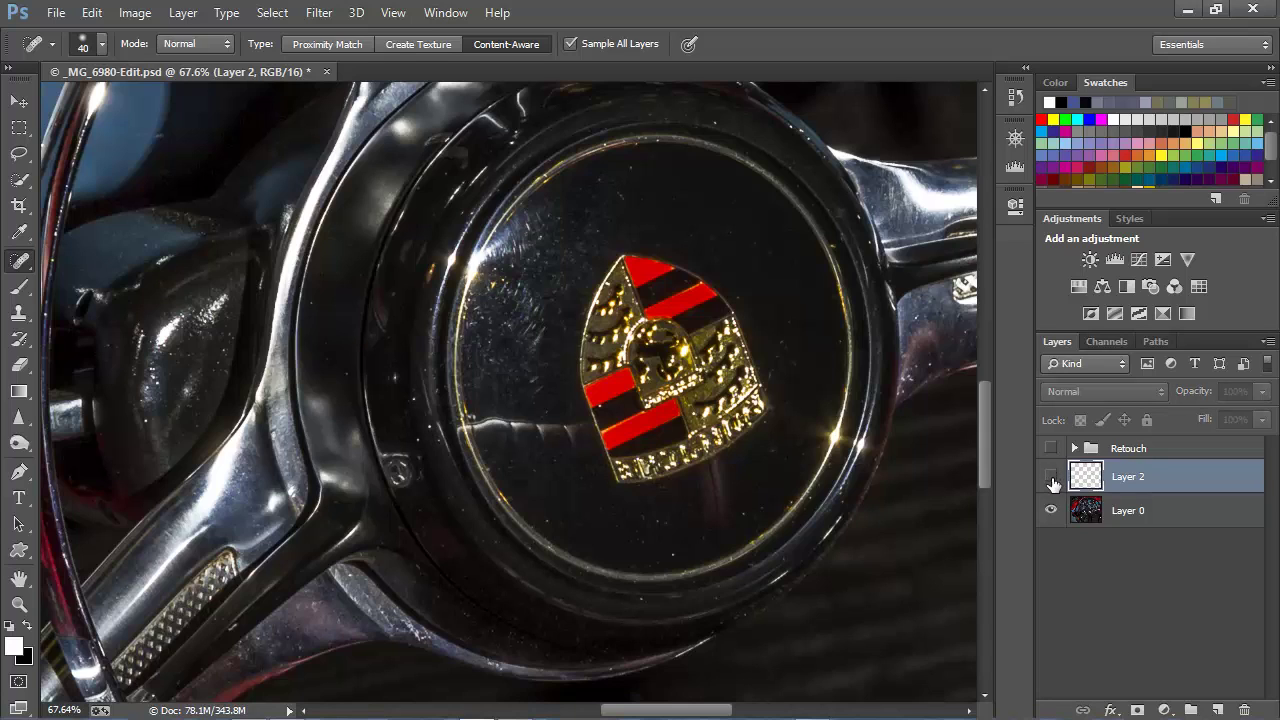
click(1051, 478)
Step: Rename Layer 2 as Spot healing
click(1199, 391)
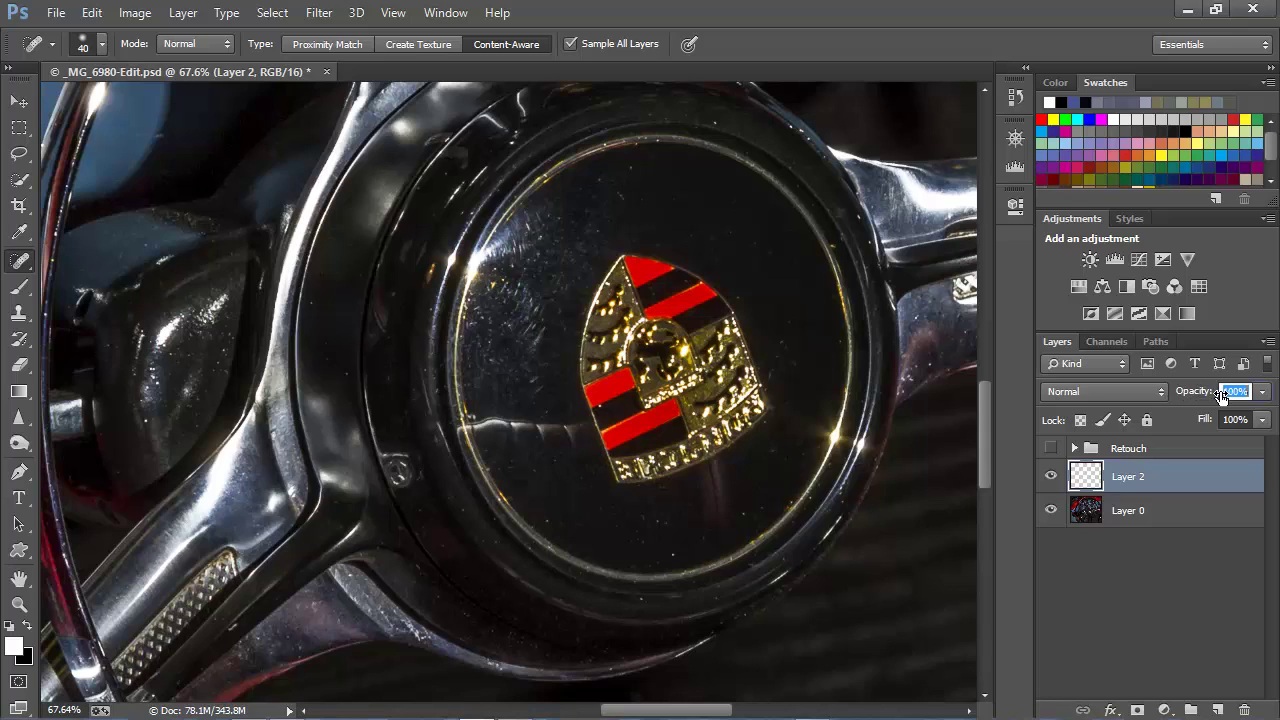
click(1127, 480)
double_click(1127, 481)
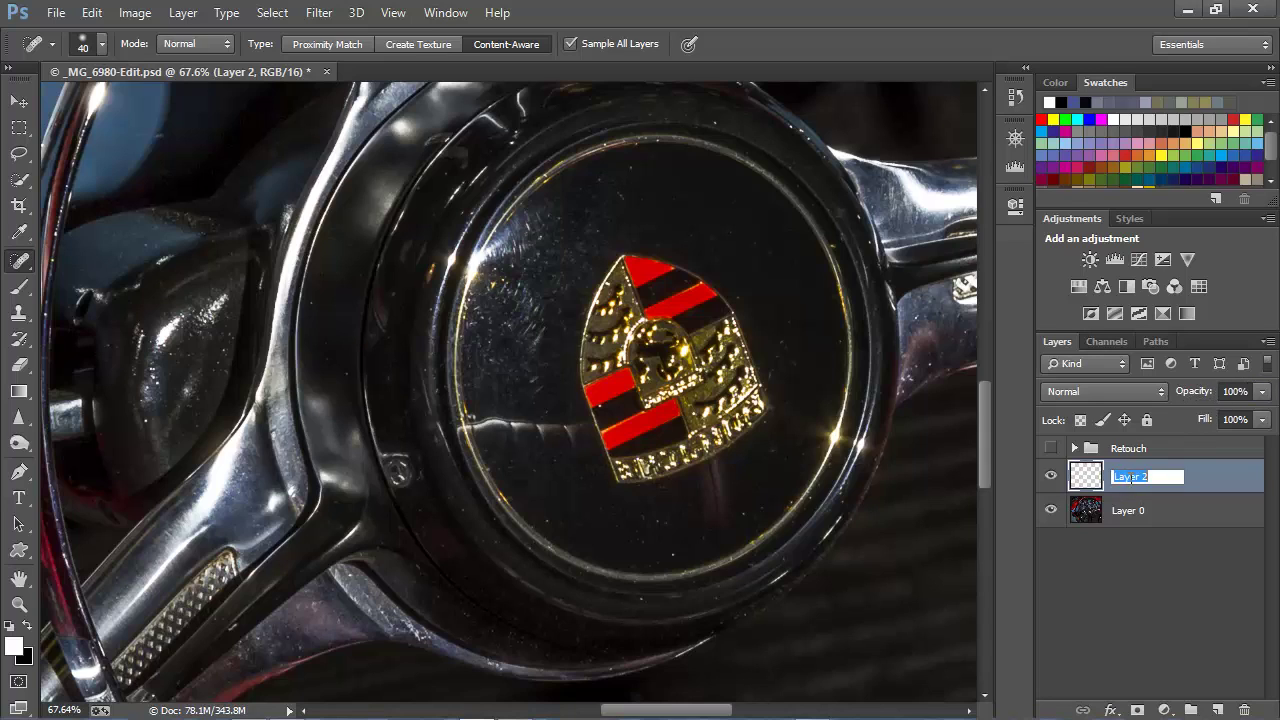
text(Spot healing)
key(Return)
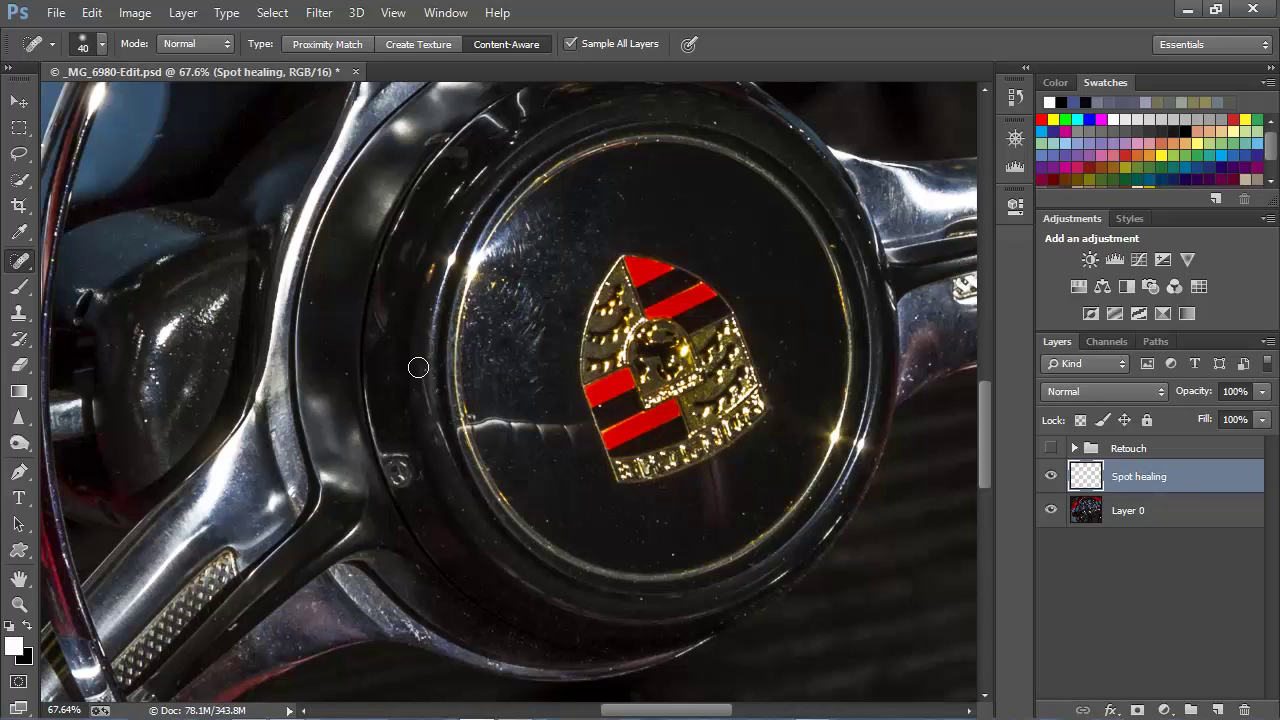
Step: Heal the specks below the crest and the light streak to its left with the Spot Healing Brush
click(545, 527)
click(642, 516)
drag(538, 418, 520, 430)
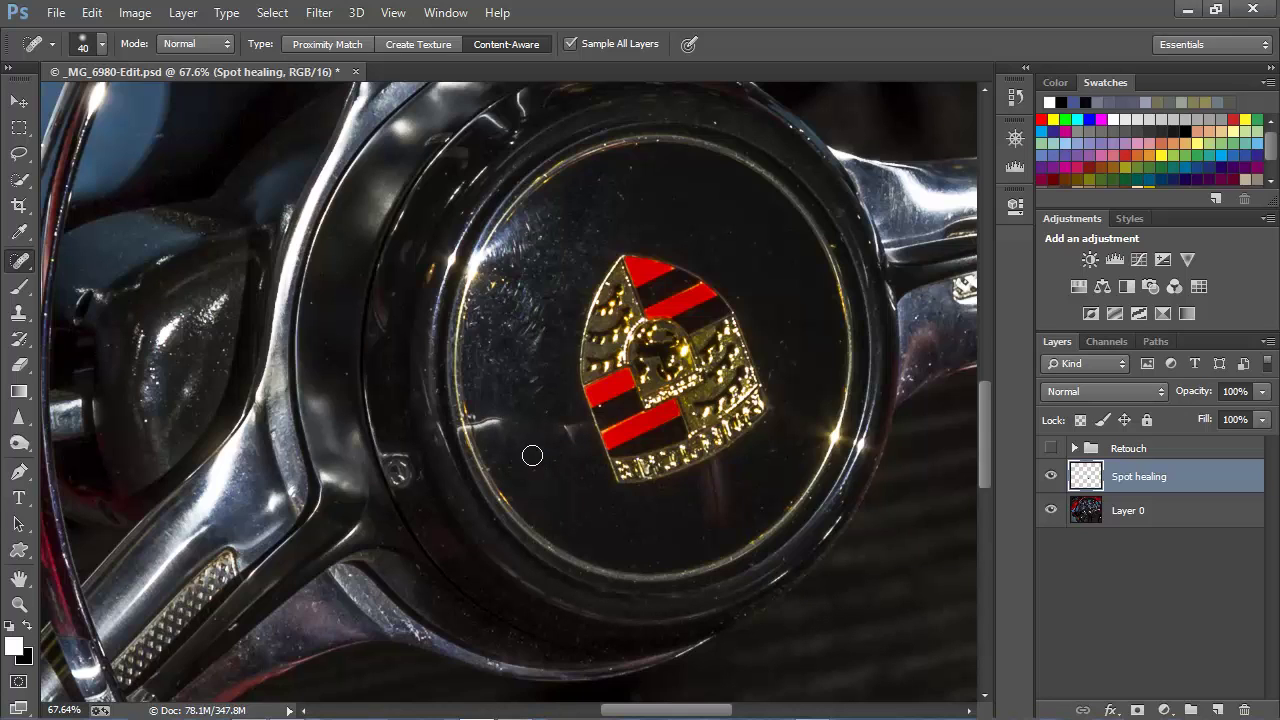
click(491, 421)
mouse_move(506, 417)
mouse_down()
mouse_move(562, 428)
mouse_move(571, 446)
mouse_up()
Step: Clone clean black surface over the streak remains left of the crest using the Clone Stamp, sampling All Layers
click(19, 320)
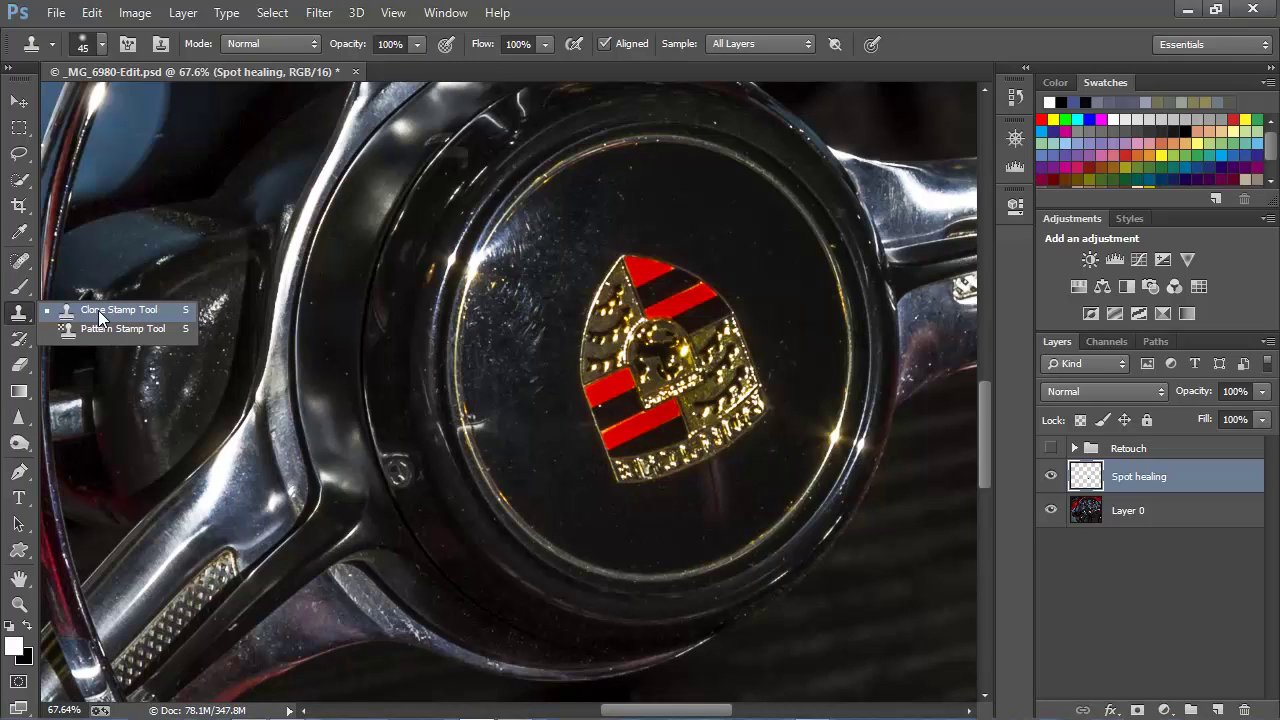
click(98, 310)
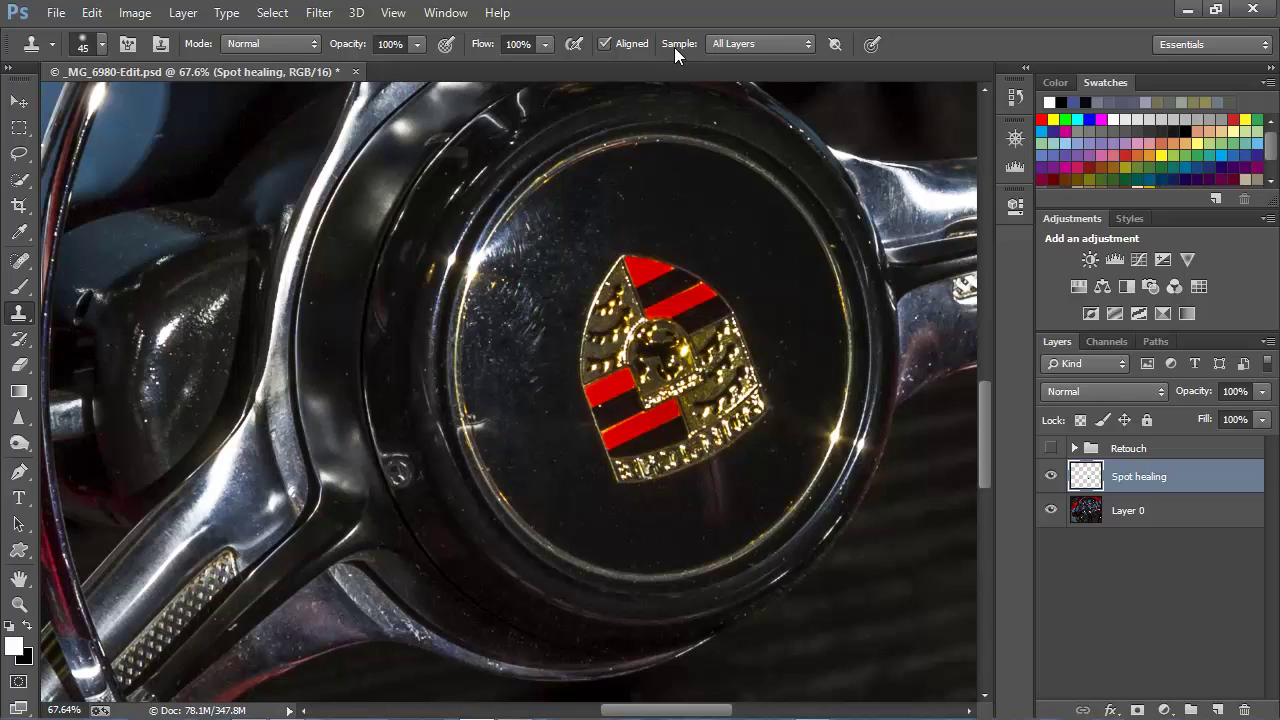
click(736, 44)
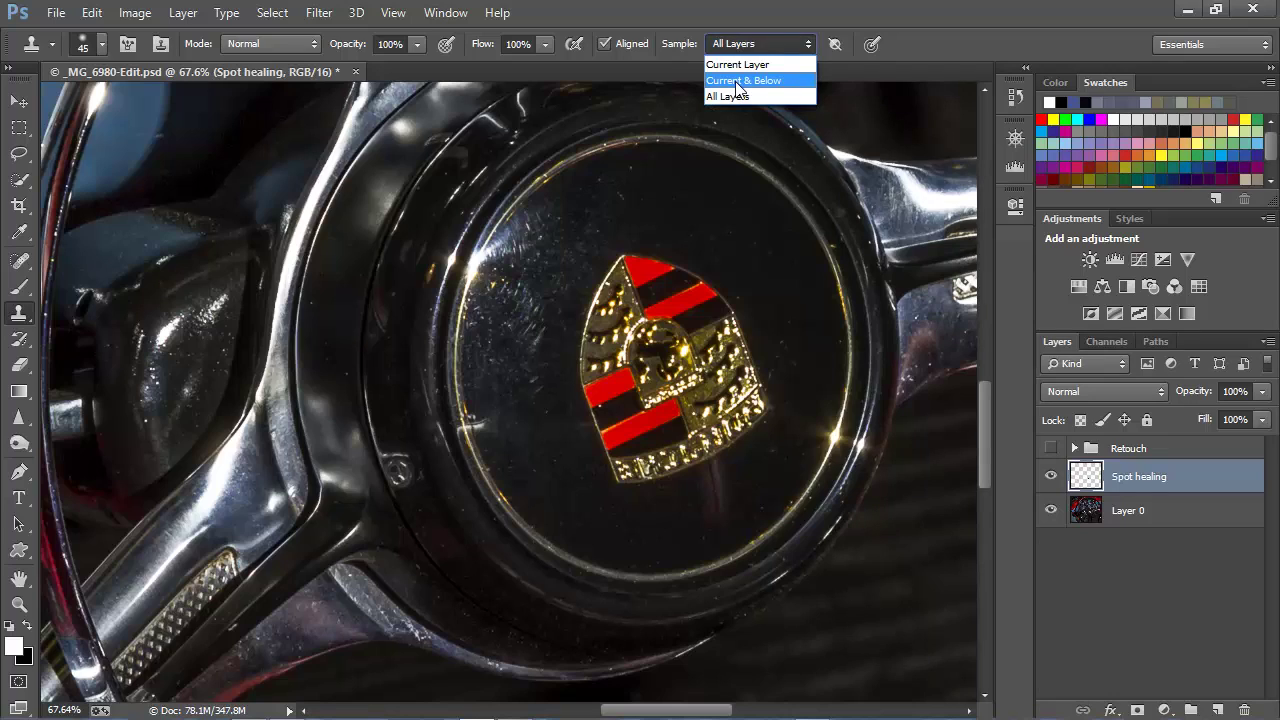
click(731, 94)
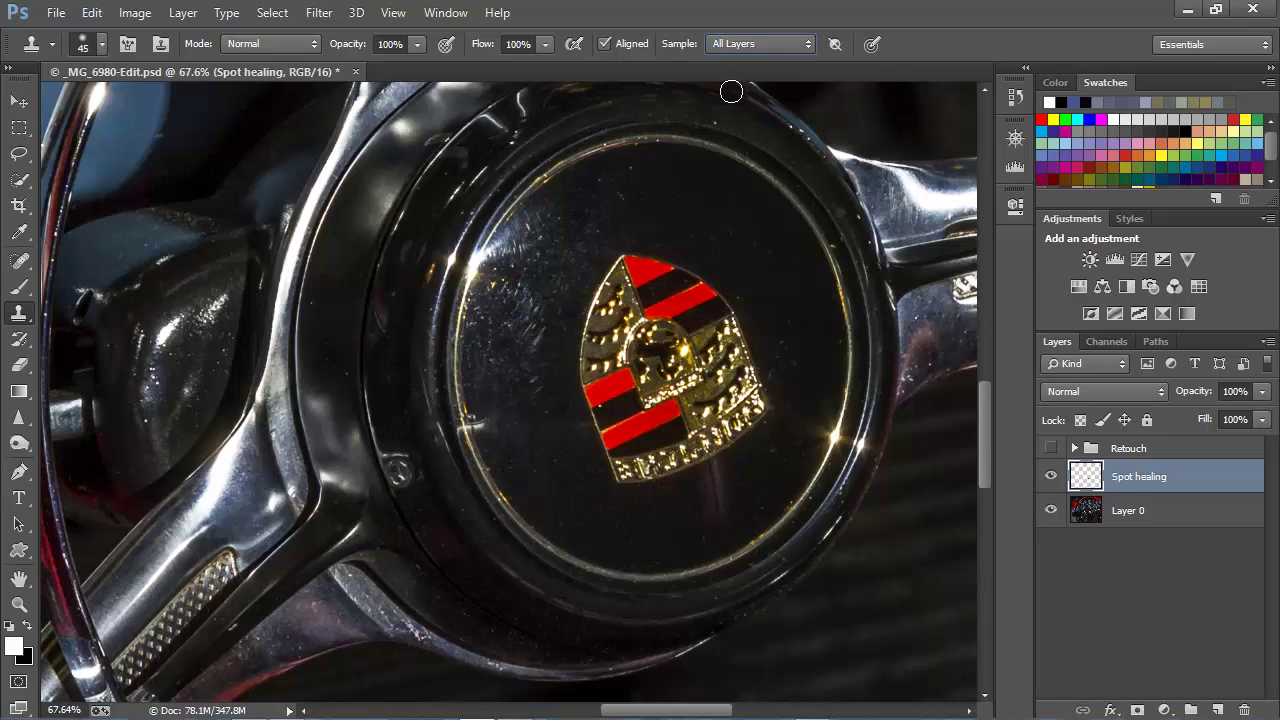
alt+click(546, 461)
mouse_move(509, 421)
mouse_down()
mouse_move(488, 421)
mouse_move(519, 423)
mouse_move(549, 450)
mouse_move(502, 437)
mouse_move(508, 408)
mouse_move(491, 408)
mouse_up()
alt+click(539, 455)
alt+click(546, 445)
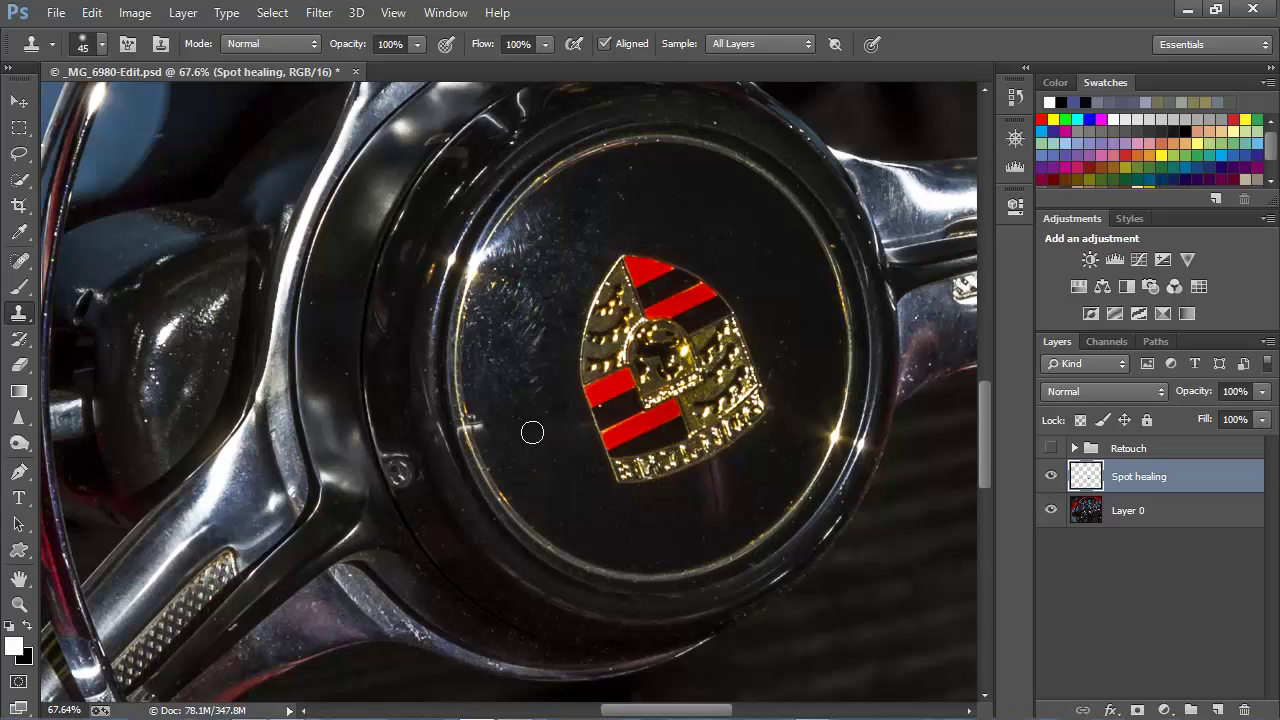
Step: Try to heal the streak's end at the hub's inner ring with the Spot Healing Brush, and undo it
click(20, 262)
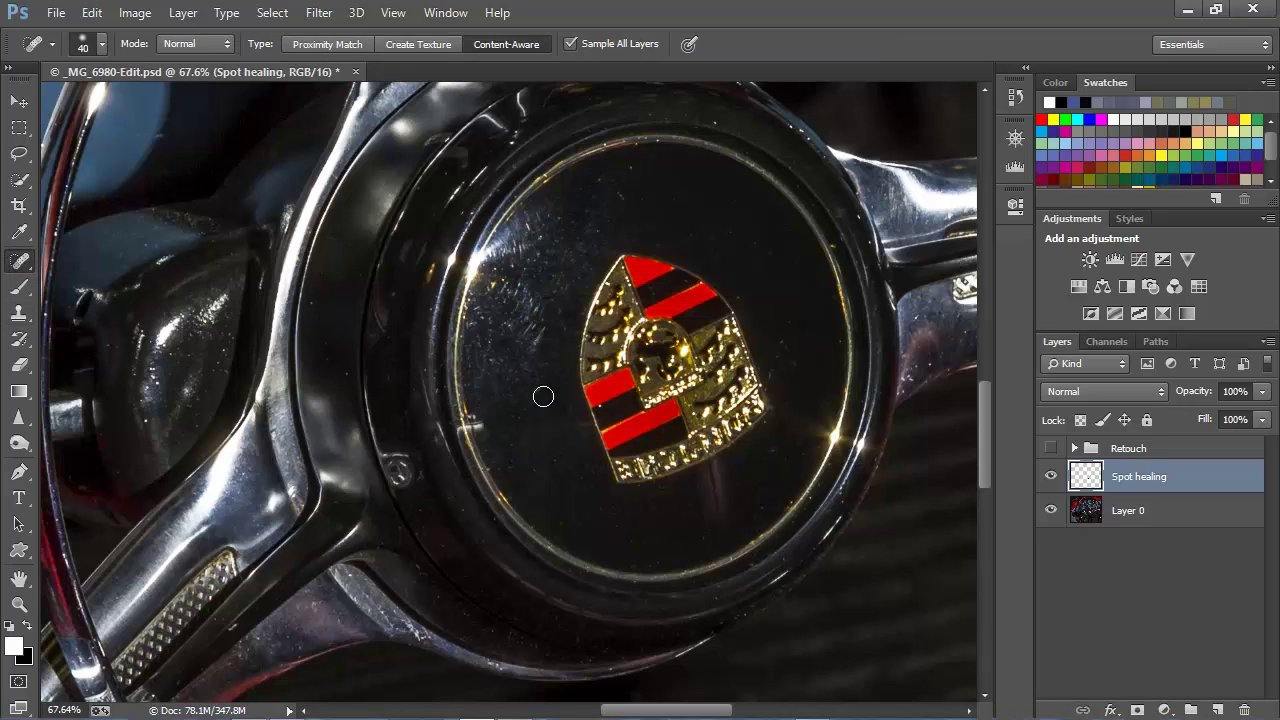
click(462, 429)
key(ctrl+z)
Step: Patch the mark at the hub's inner ring with the Patch tool, using Content-Aware and Sample All Layers, and deselect it
right_click(20, 261)
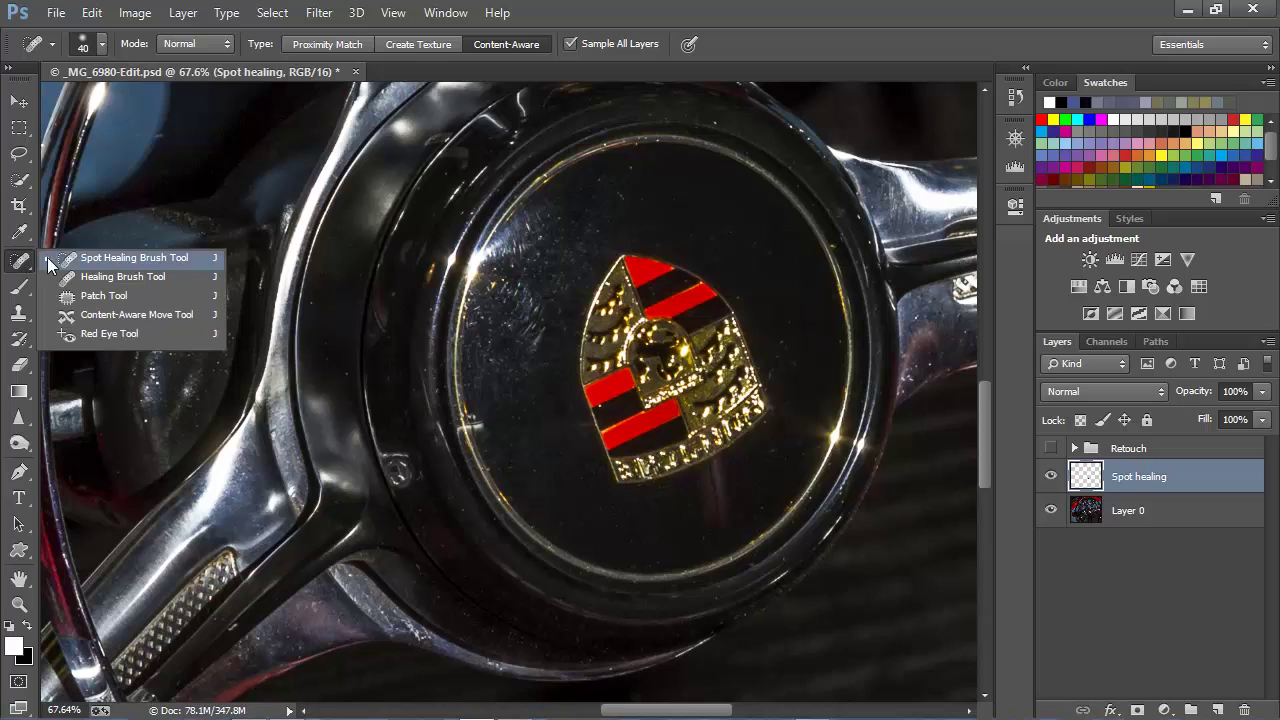
click(93, 298)
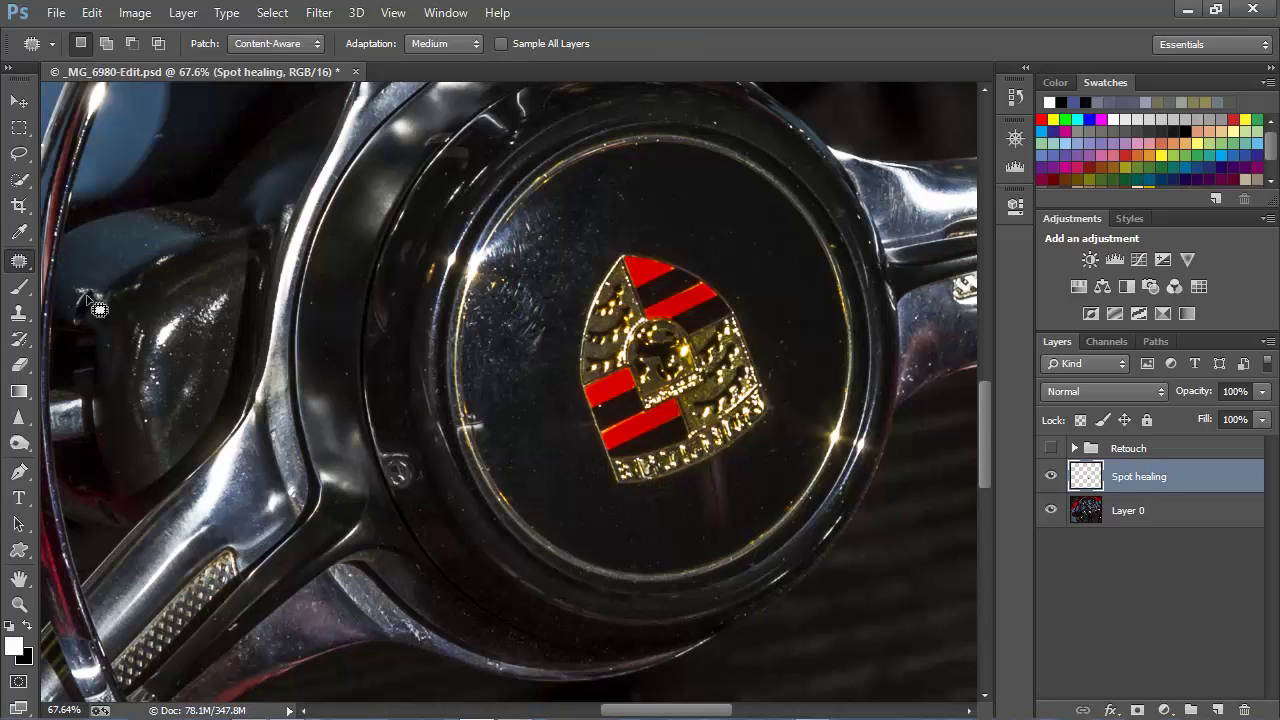
click(250, 46)
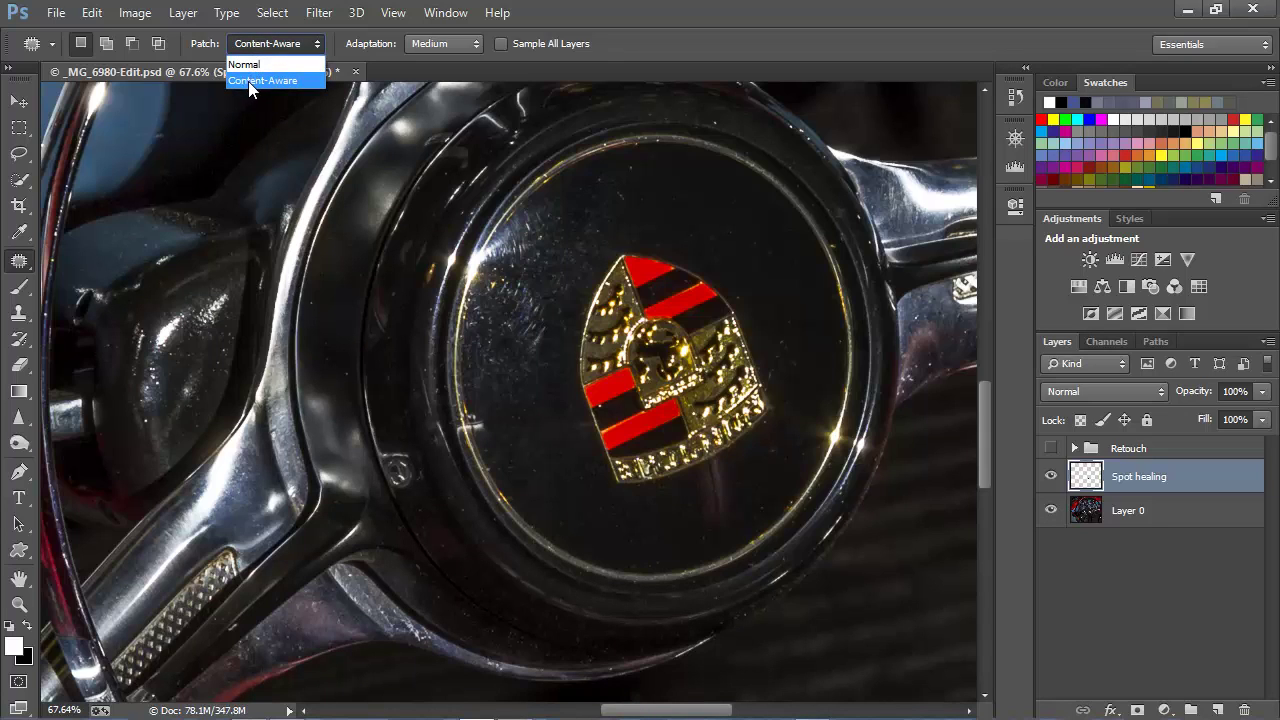
click(250, 80)
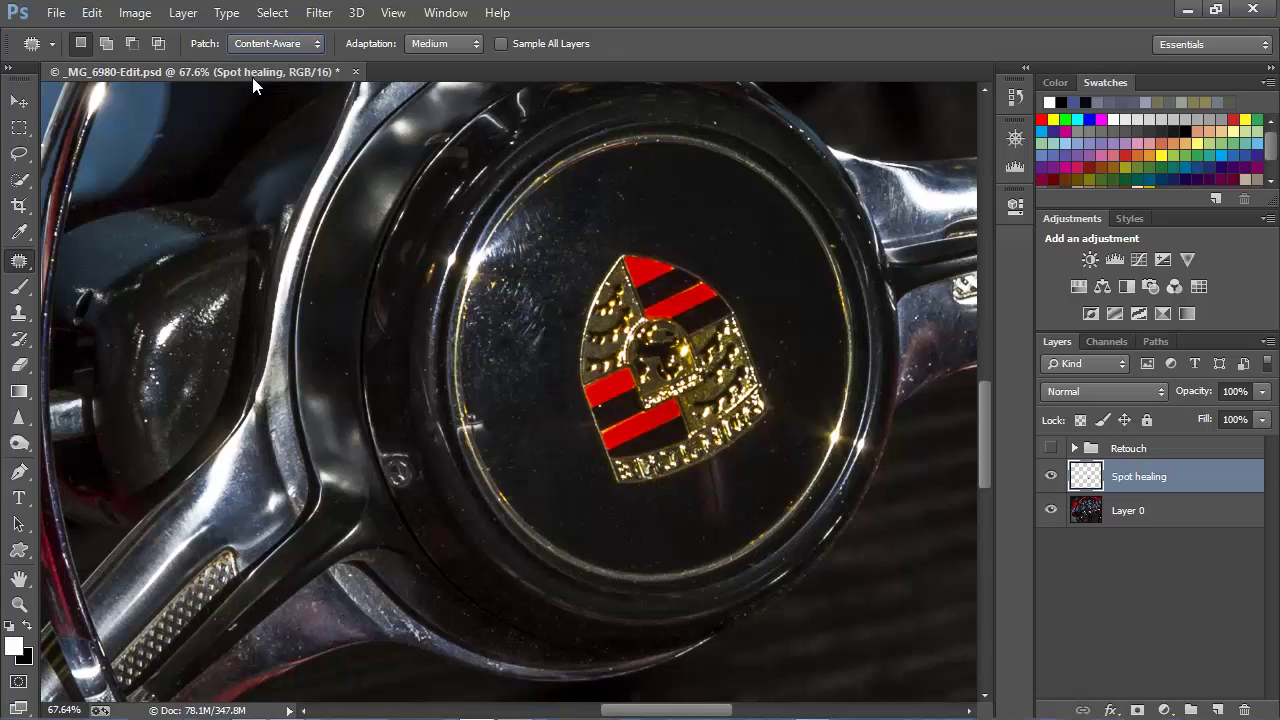
click(501, 44)
mouse_move(471, 427)
mouse_down()
mouse_move(462, 419)
mouse_move(456, 433)
mouse_move(471, 430)
mouse_move(478, 465)
mouse_up()
drag(473, 424, 474, 430)
key(ctrl+d)
Step: Hide and show the Spot healing layer to compare the hub before and after retouching
click(1051, 478)
click(1051, 481)
click(1051, 481)
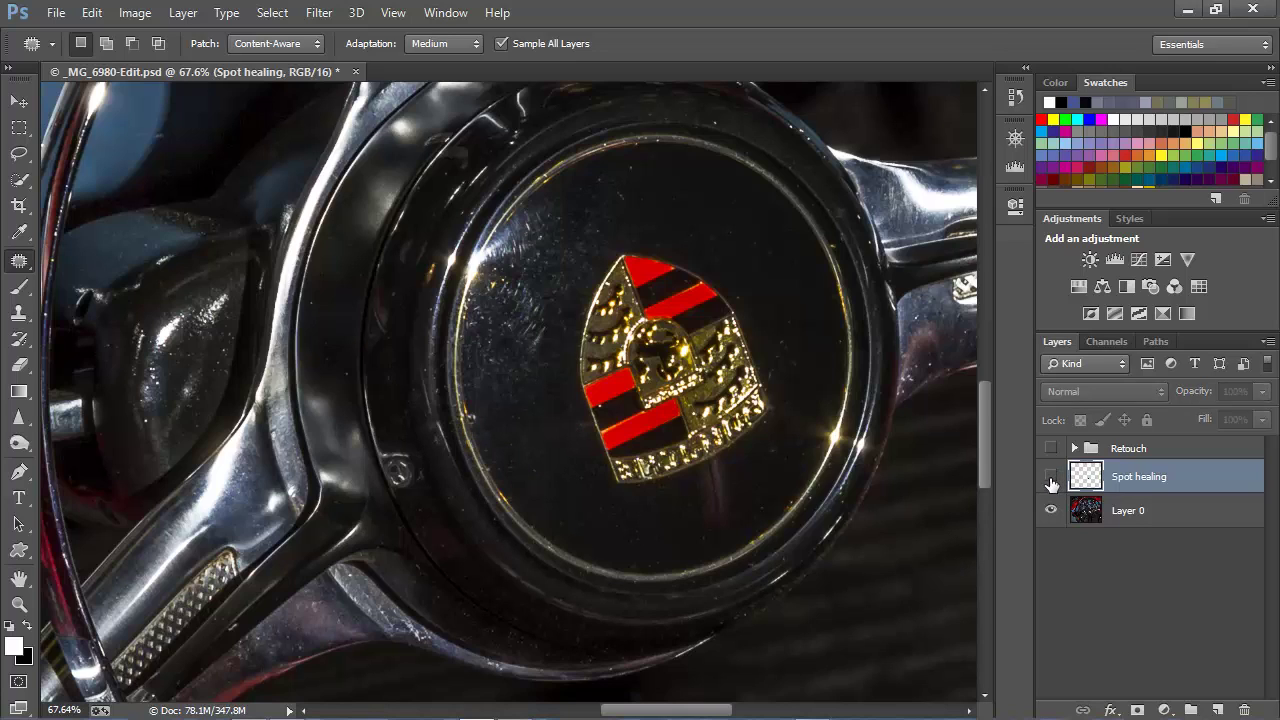
click(1052, 482)
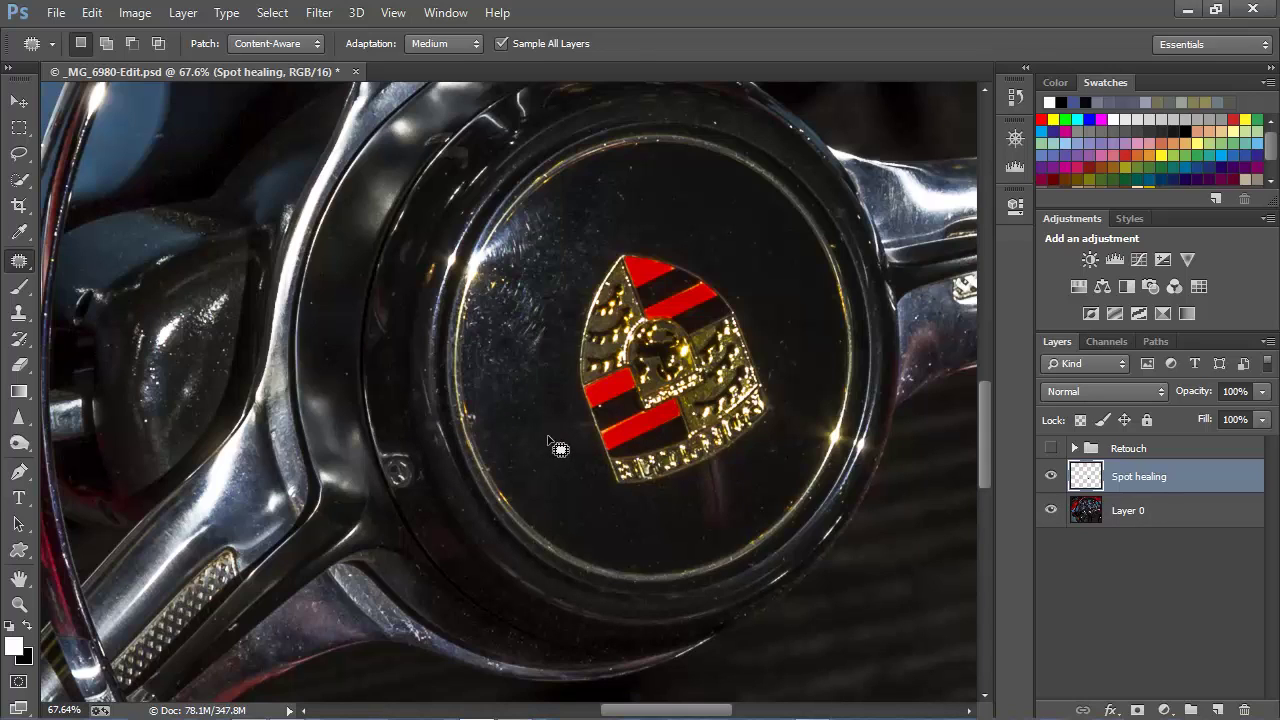
Step: Enlarge the Eraser brush and erase part of the streak retouching beside the crest on the Spot healing layer
key(e)
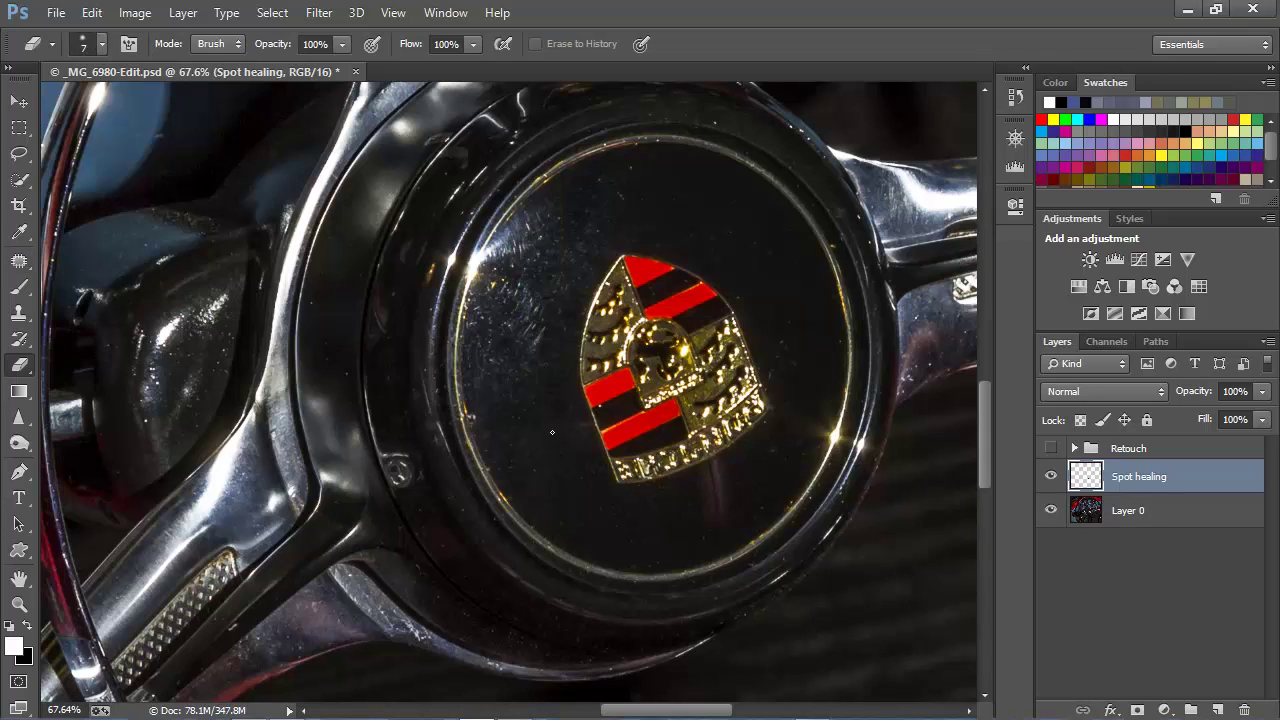
key(bracketright)
key(bracketright)
key(bracketright)
key(bracketright)
key(bracketright)
key(bracketright)
key(bracketright)
Step: Patch the exposed streak left of the crest with clean black surface below it, and deselect the area
key(j)
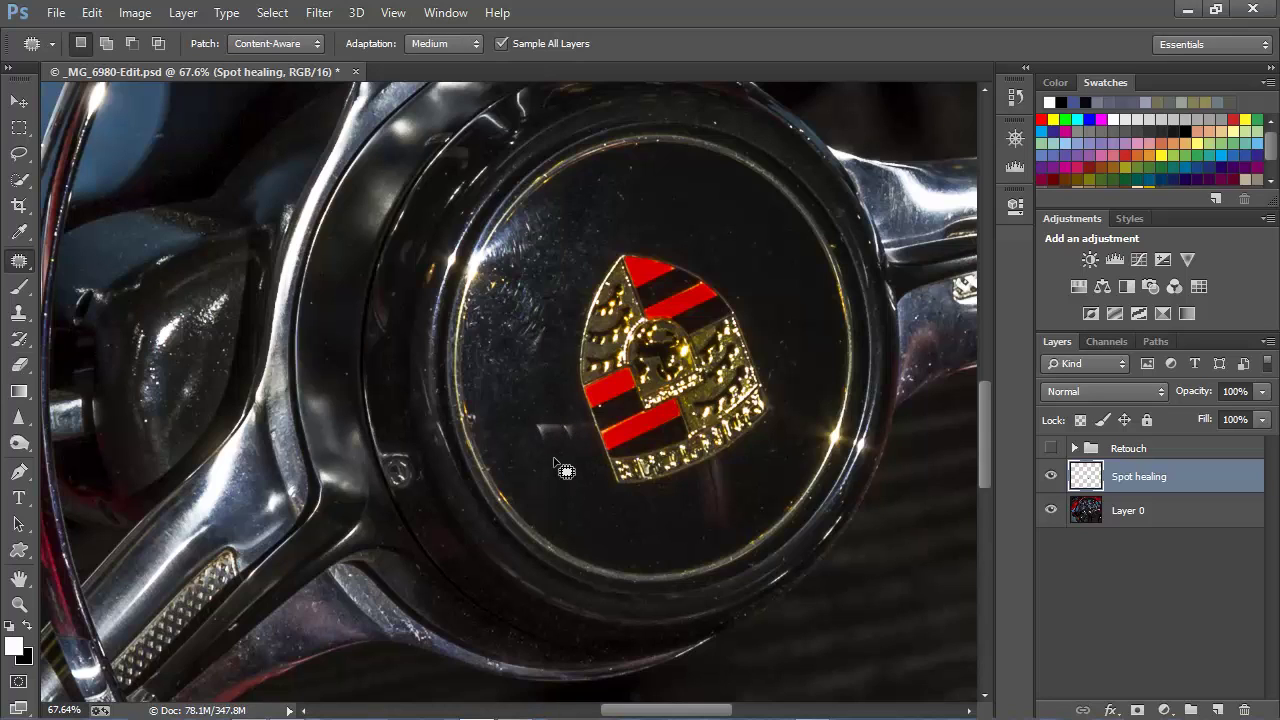
mouse_move(542, 451)
mouse_down()
mouse_move(582, 437)
mouse_move(575, 419)
mouse_move(539, 413)
mouse_move(526, 429)
mouse_move(565, 487)
mouse_up()
key(ctrl+d)
Step: Hide the Spot healing layer and compare the whole image with the Retouch group shown and hidden
double_click(19, 578)
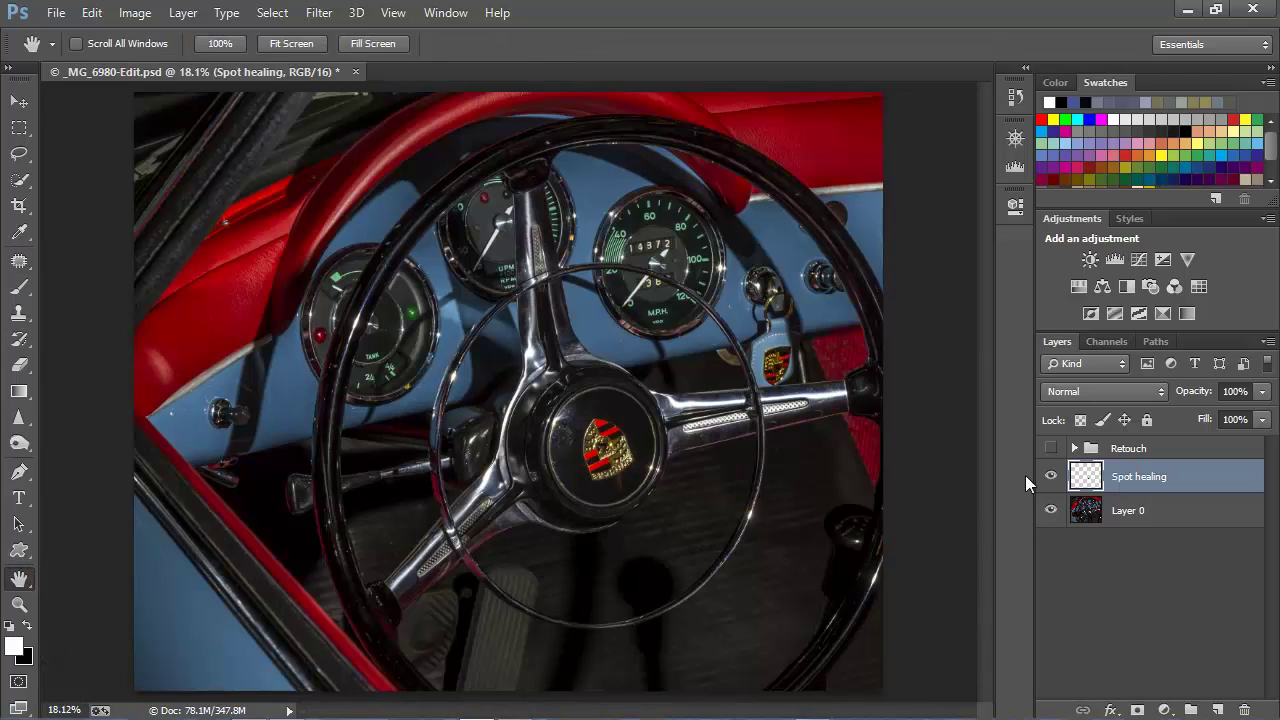
click(1051, 479)
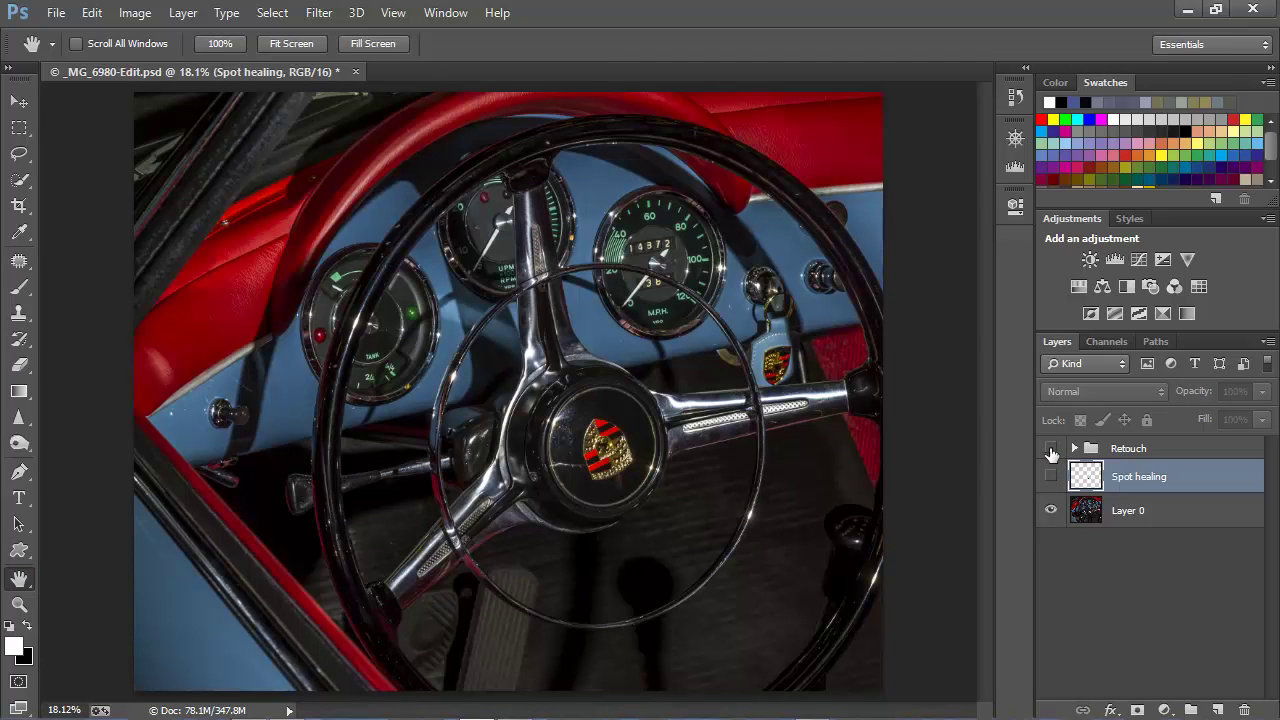
click(1051, 450)
click(1051, 450)
click(1051, 450)
click(1051, 452)
click(1051, 451)
click(1052, 452)
Step: Expand and show the Retouch group, and make Topaz Clarity, Color Efex Pro 4, Curves 1 and Layer 1 visible in turn
click(1075, 449)
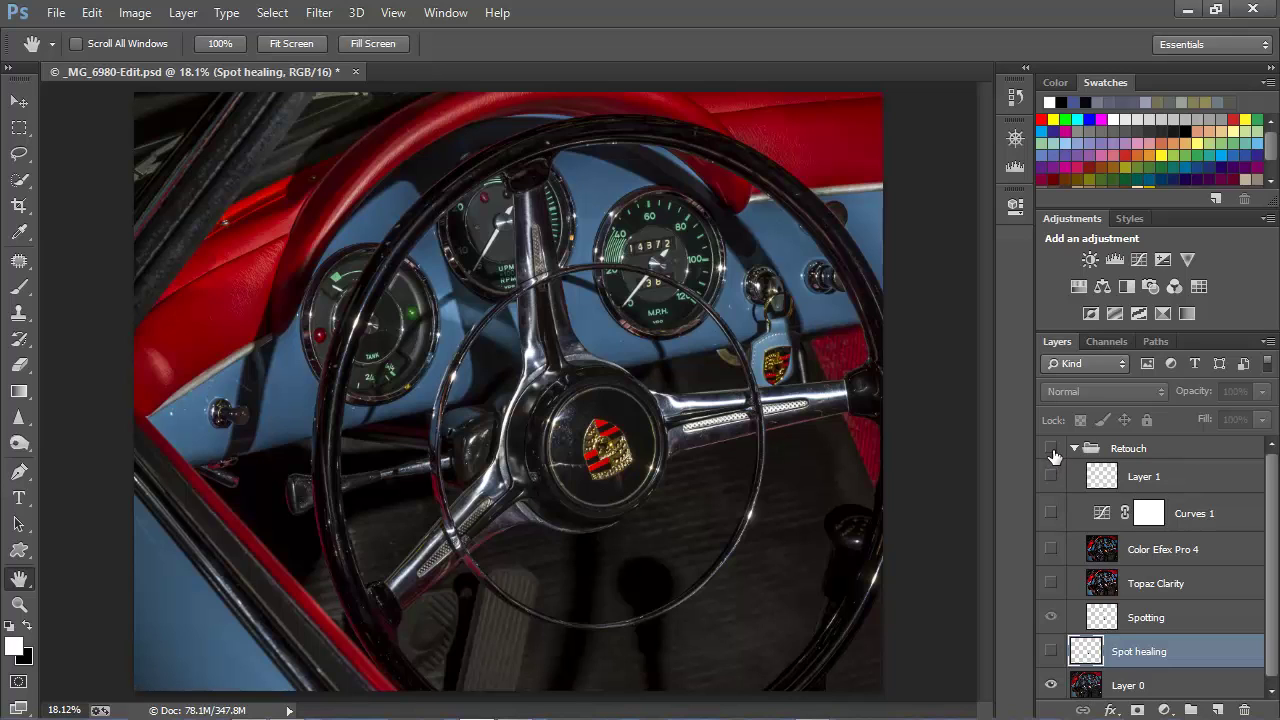
click(1051, 449)
click(1051, 583)
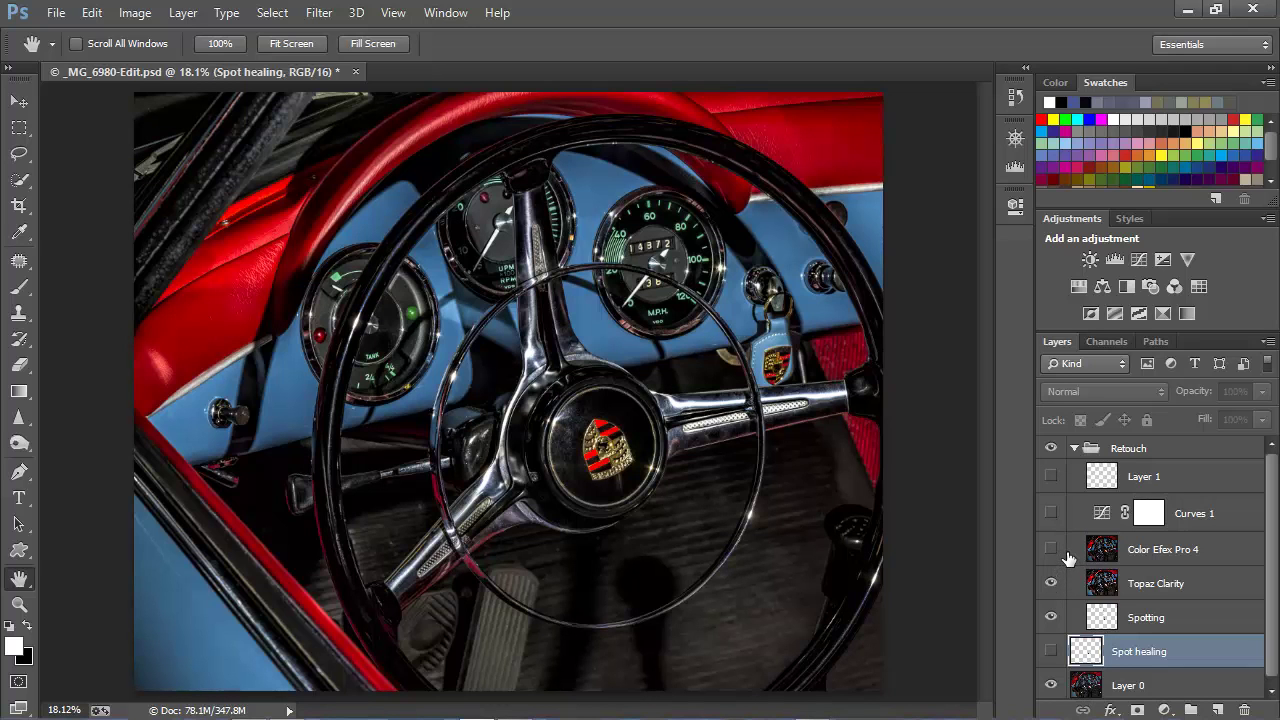
click(1050, 550)
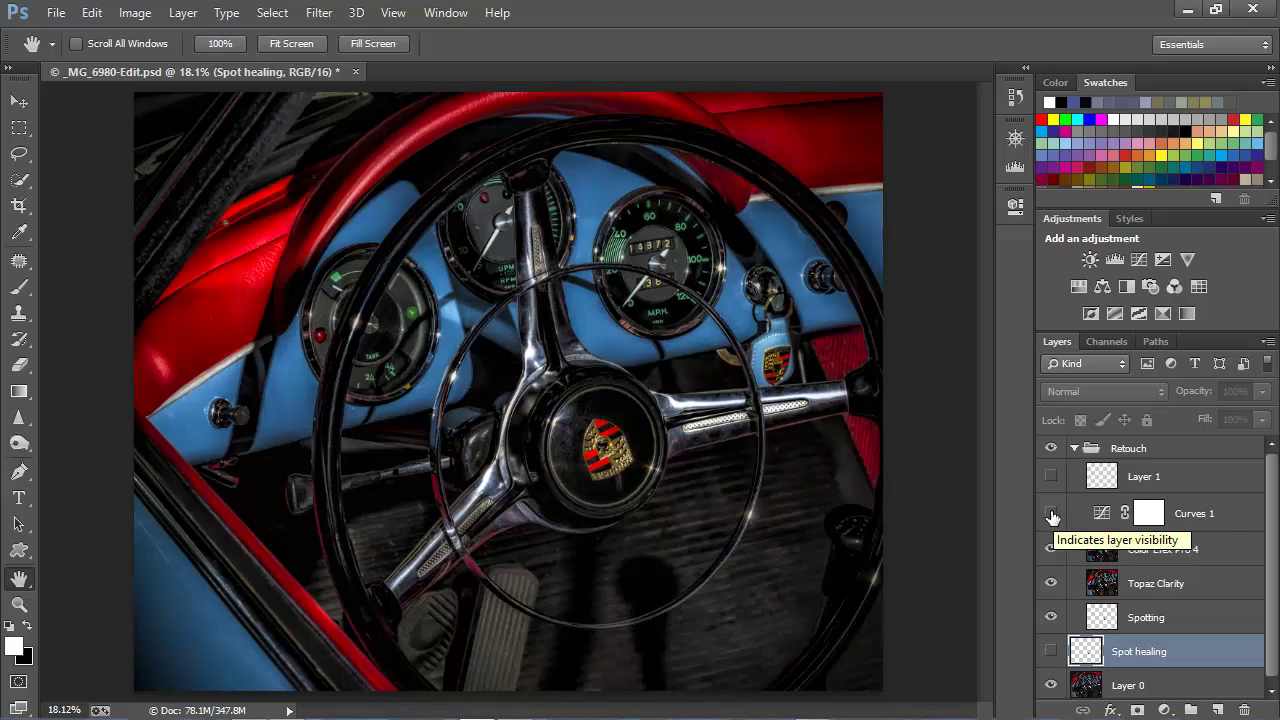
click(1050, 513)
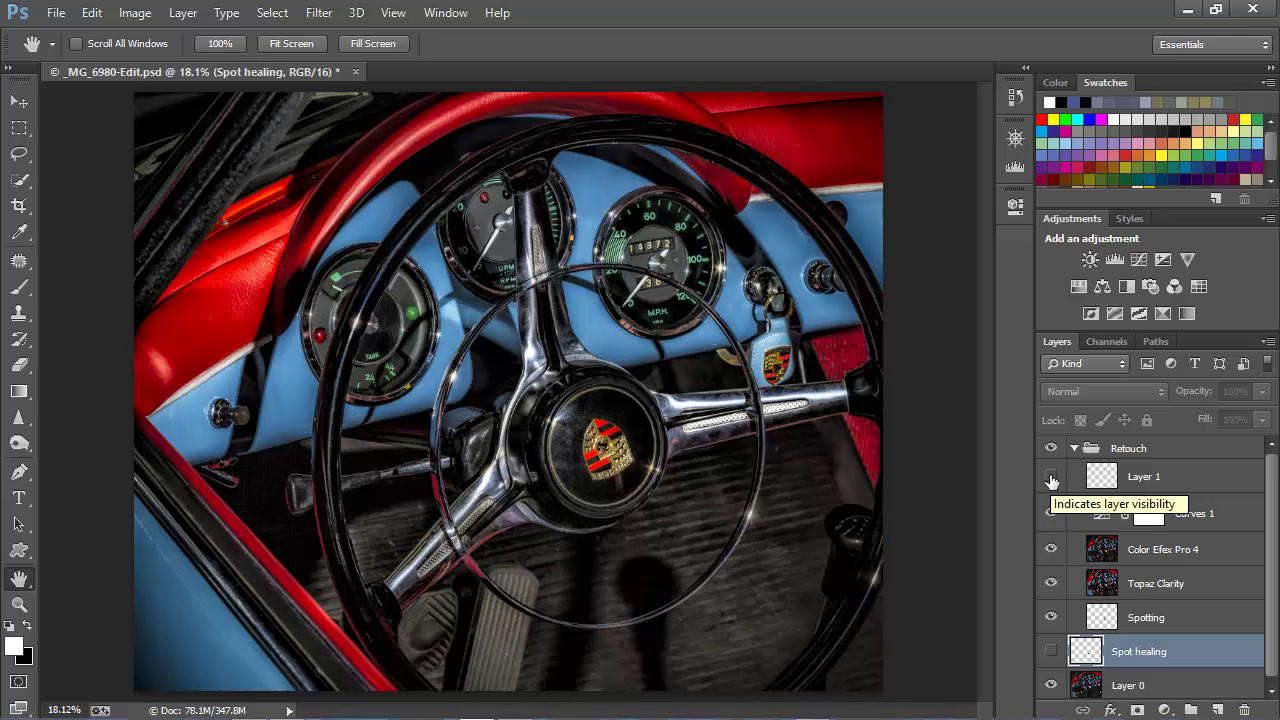
click(1051, 478)
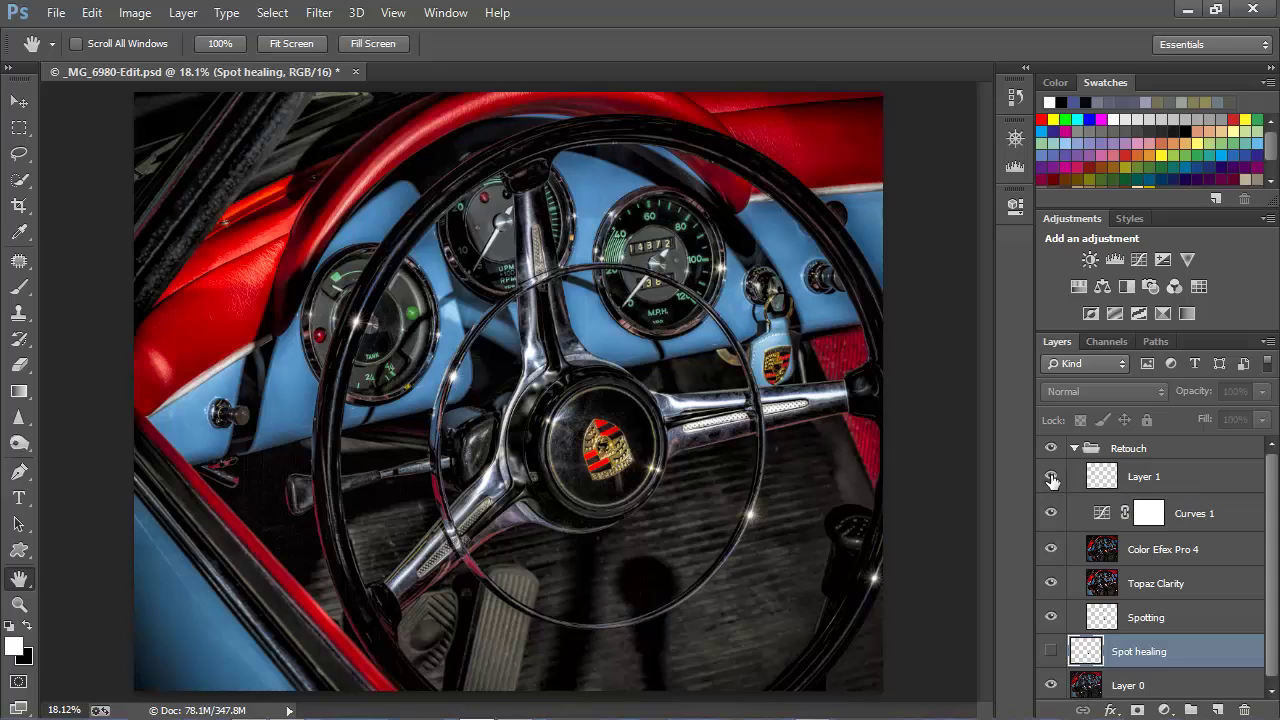
click(1051, 479)
click(1051, 479)
Step: Choose the Spot Healing Brush again and compare the image with the Spot healing layer shown and hidden
click(17, 262)
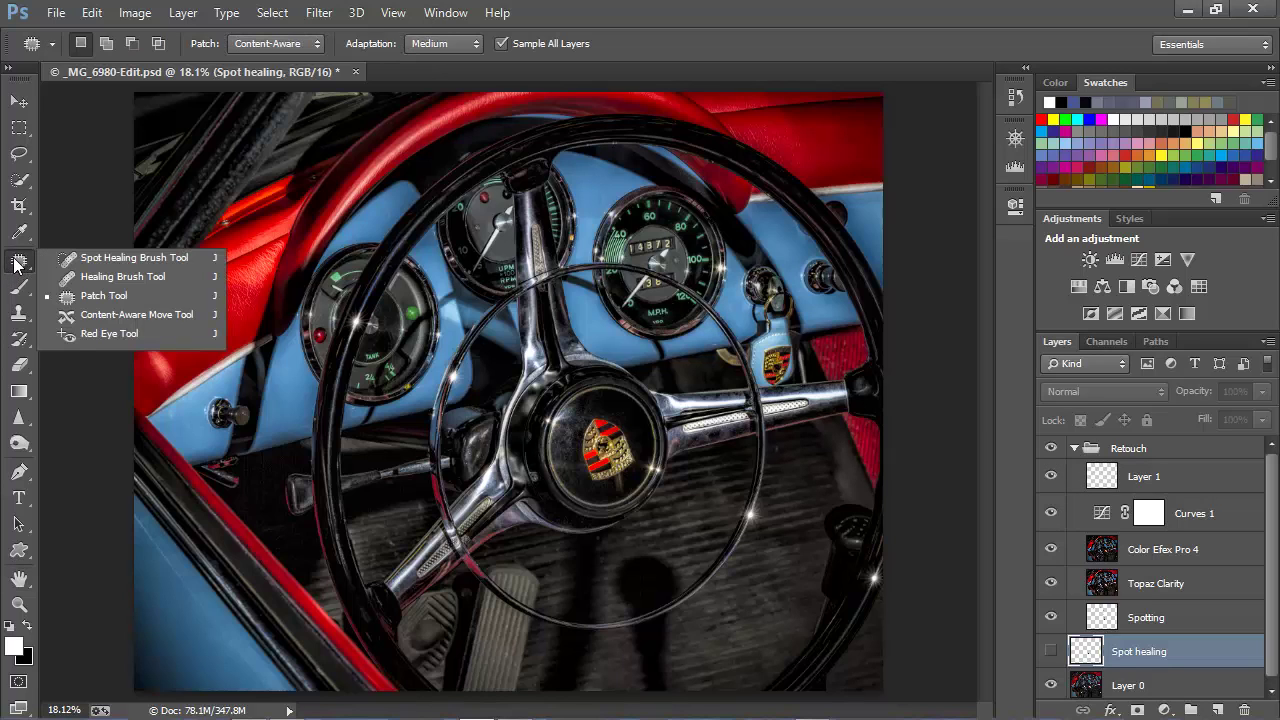
click(122, 274)
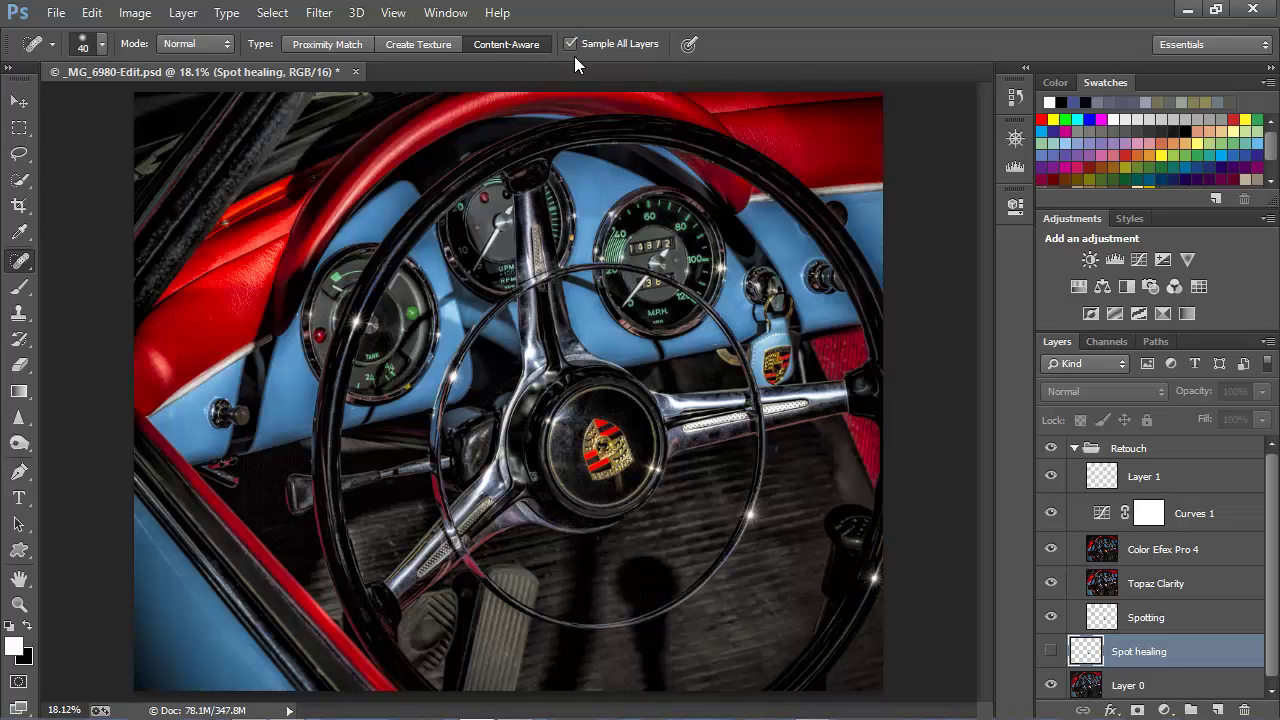
click(1051, 652)
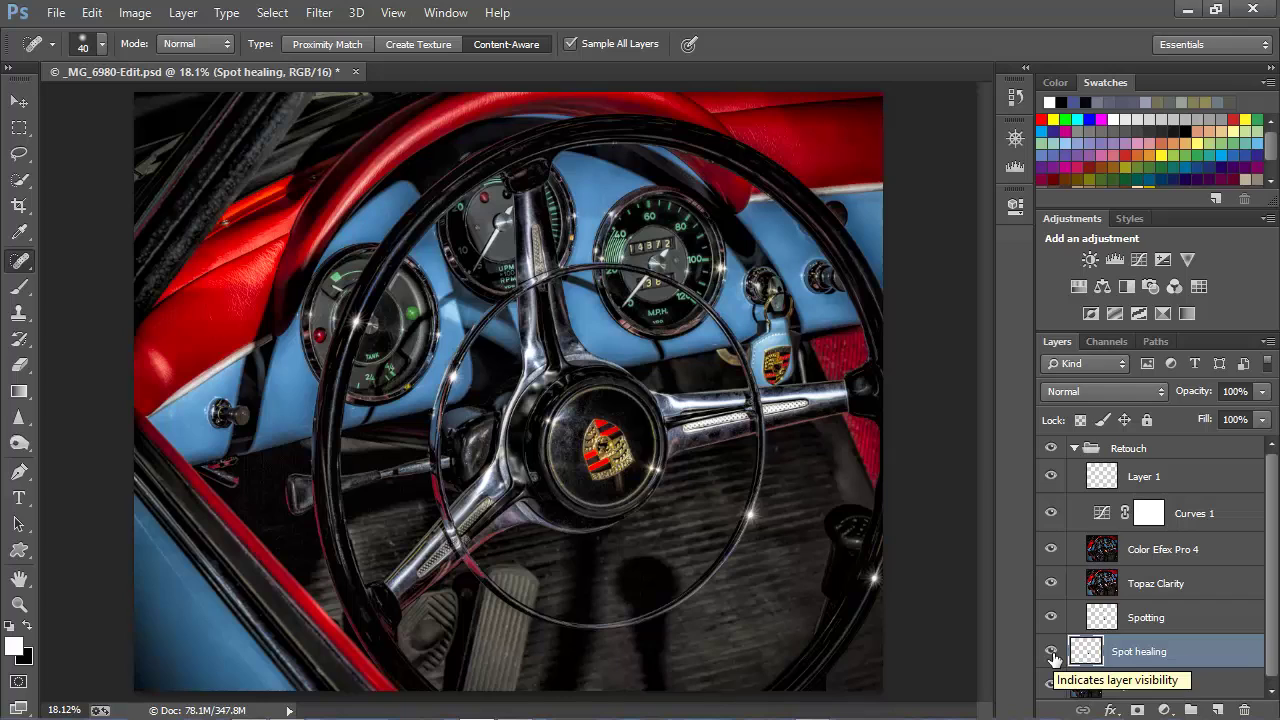
click(1051, 652)
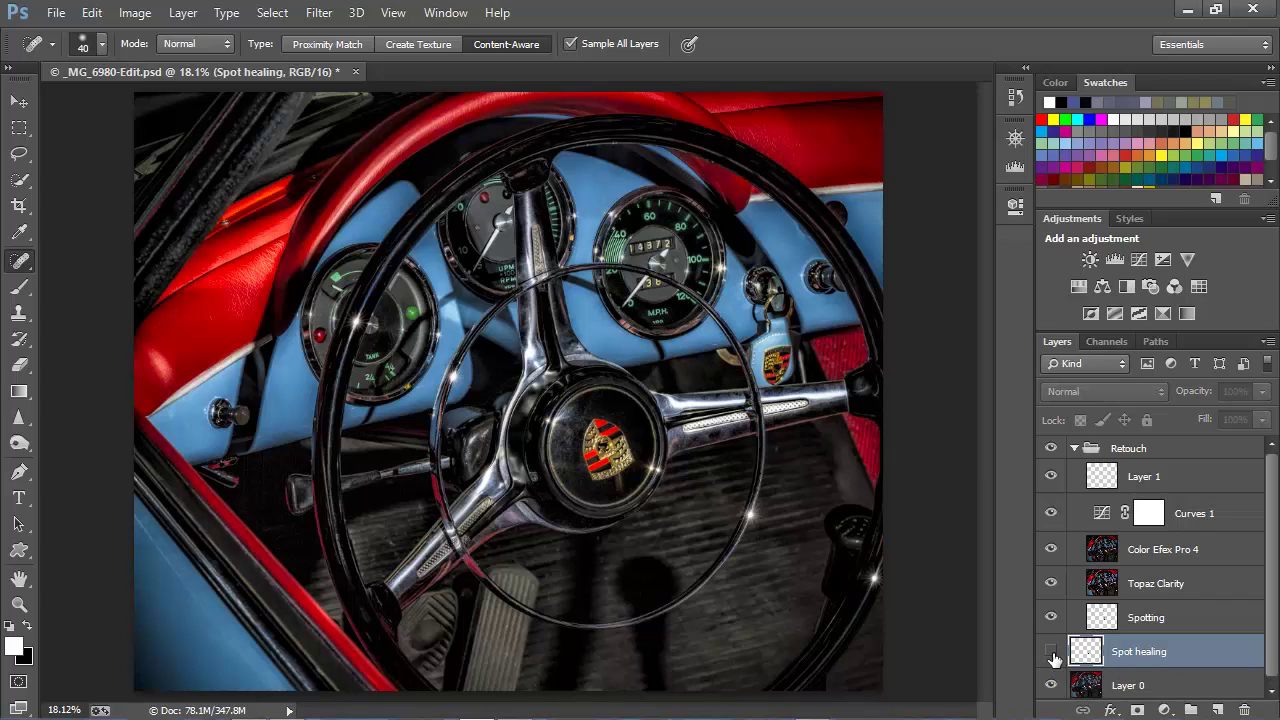